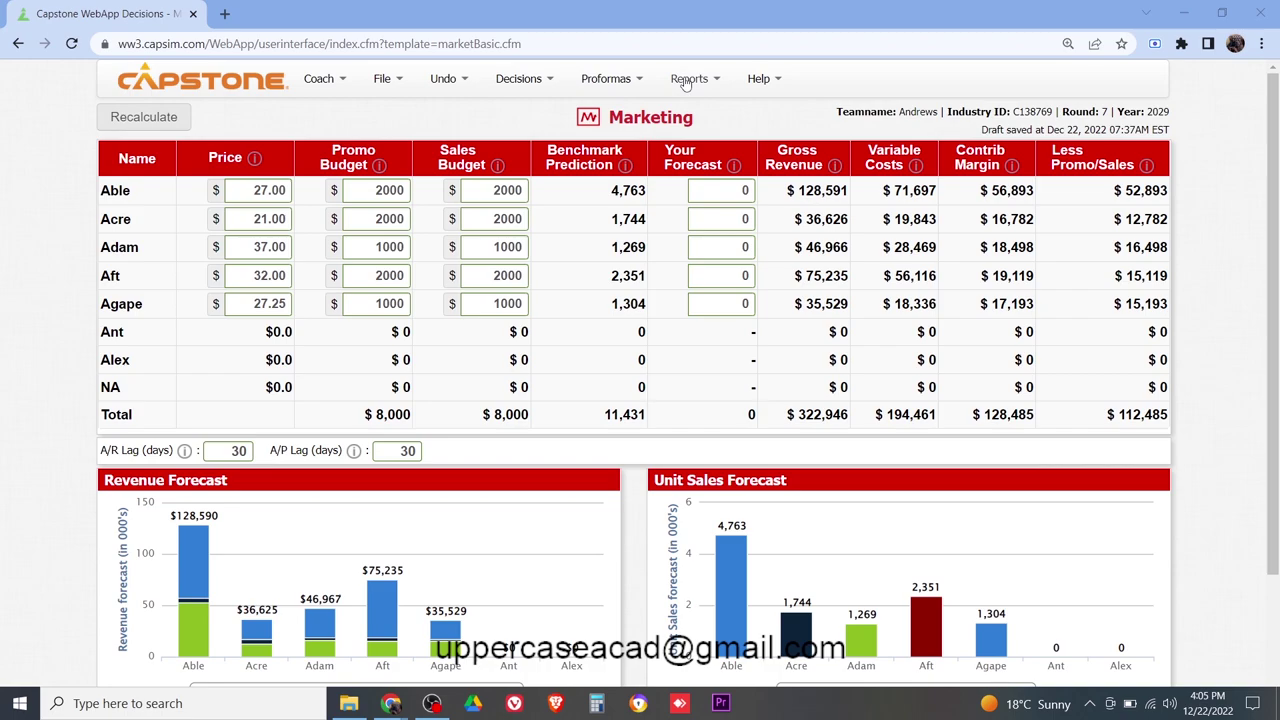
Open the Financial Statements report and read on to the Traditional segment's statistics and customer buying criteria, then return to the Marketing decisions
left_click(687, 80)
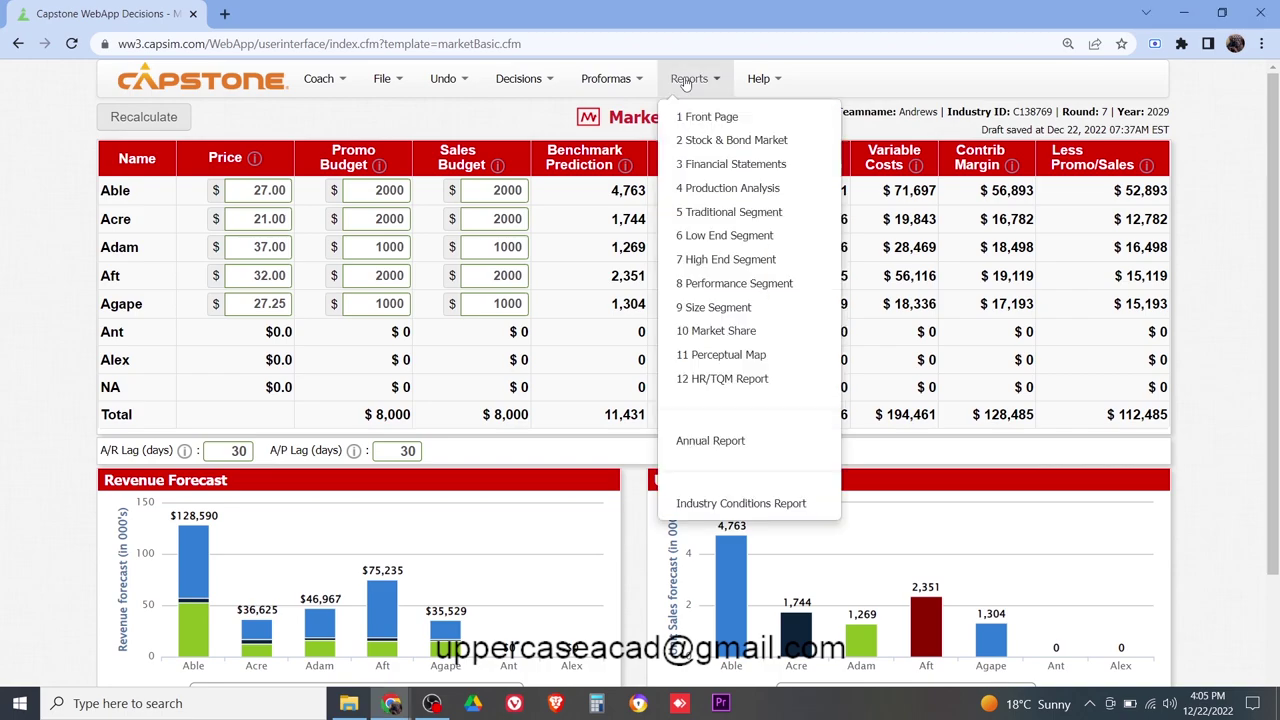
left_click(724, 166)
scroll(770, 232, "down", 15)
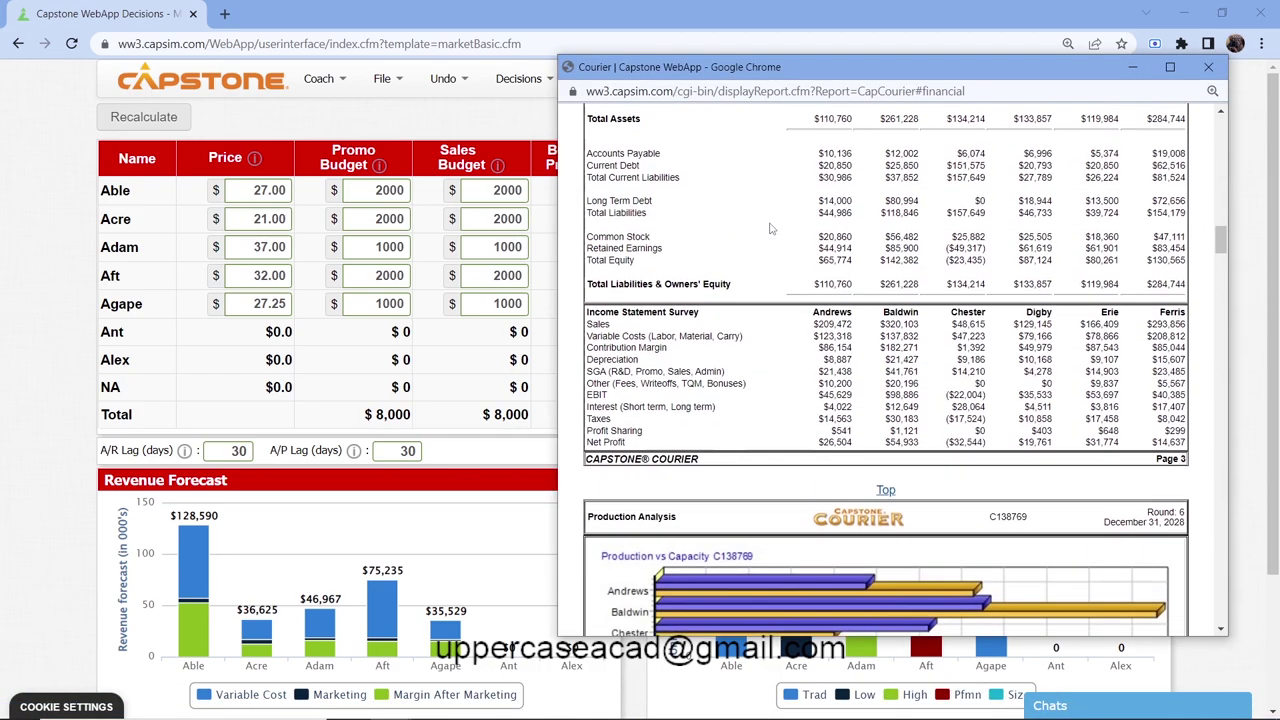
scroll(768, 228, "down", 6)
scroll(648, 342, "up", 1)
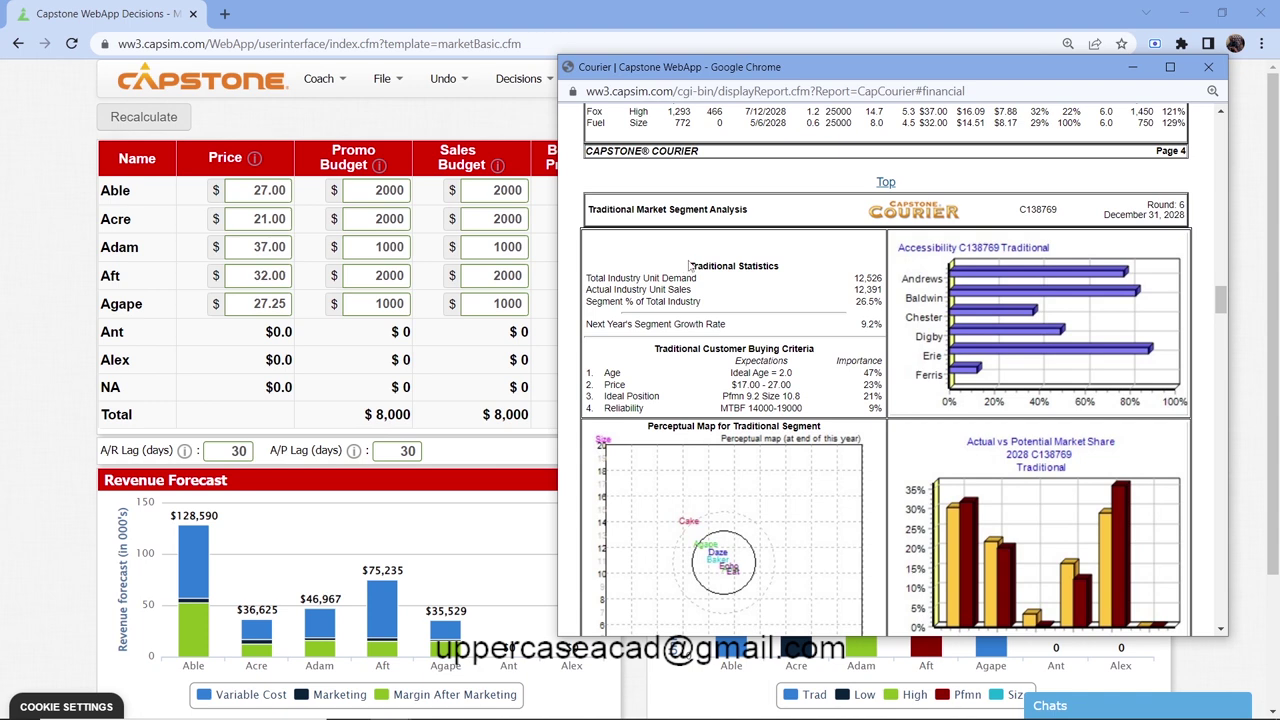
left_click(449, 121)
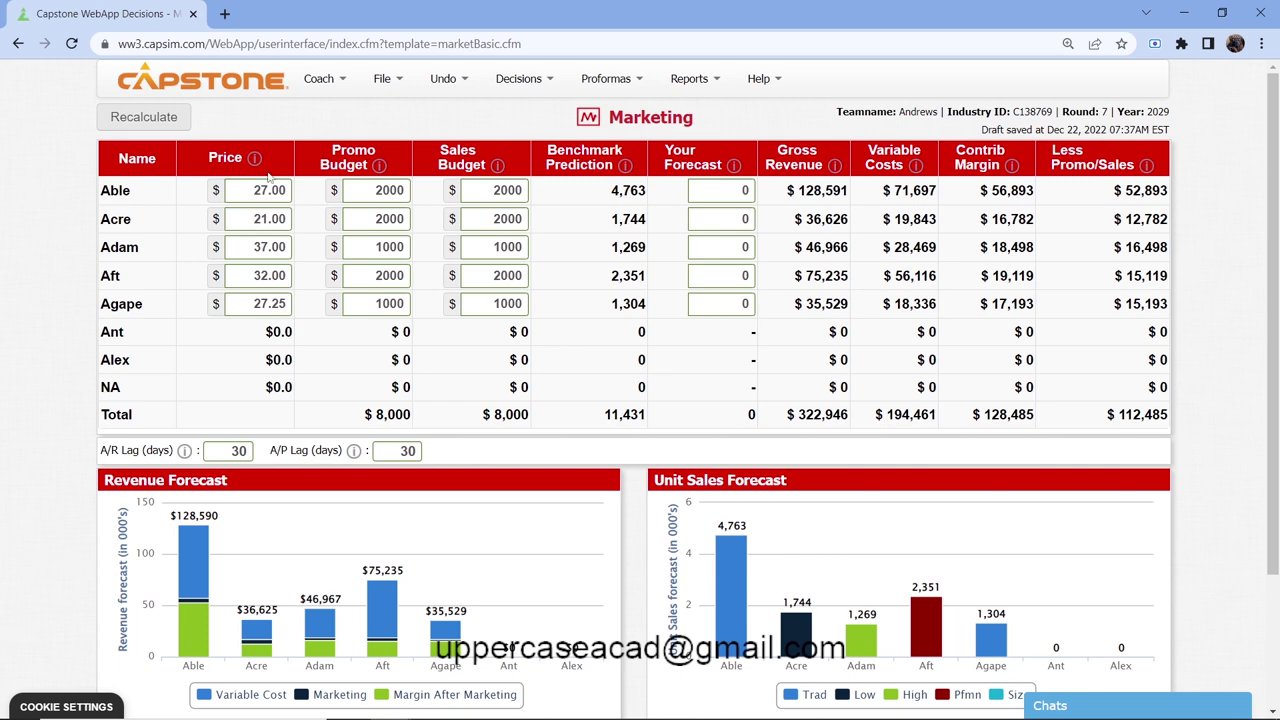
Open the Low End Segment report and examine its price expectations and top products table
left_click(679, 79)
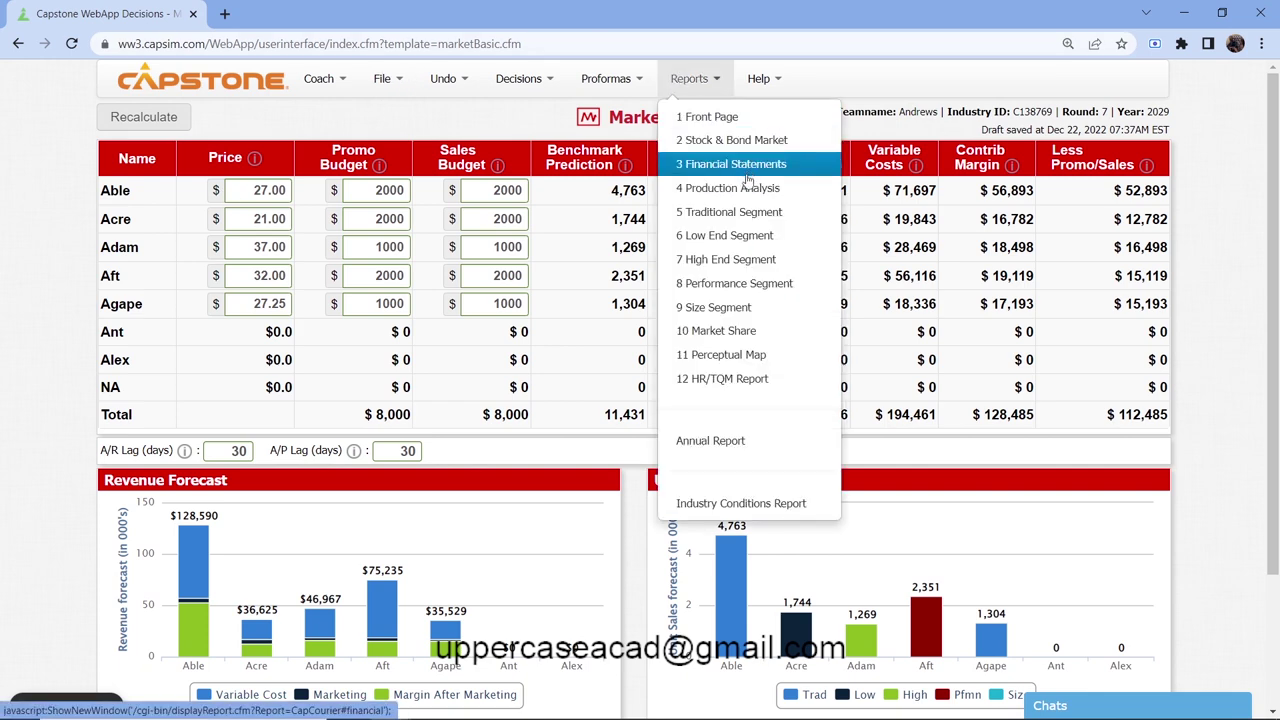
left_click(762, 240)
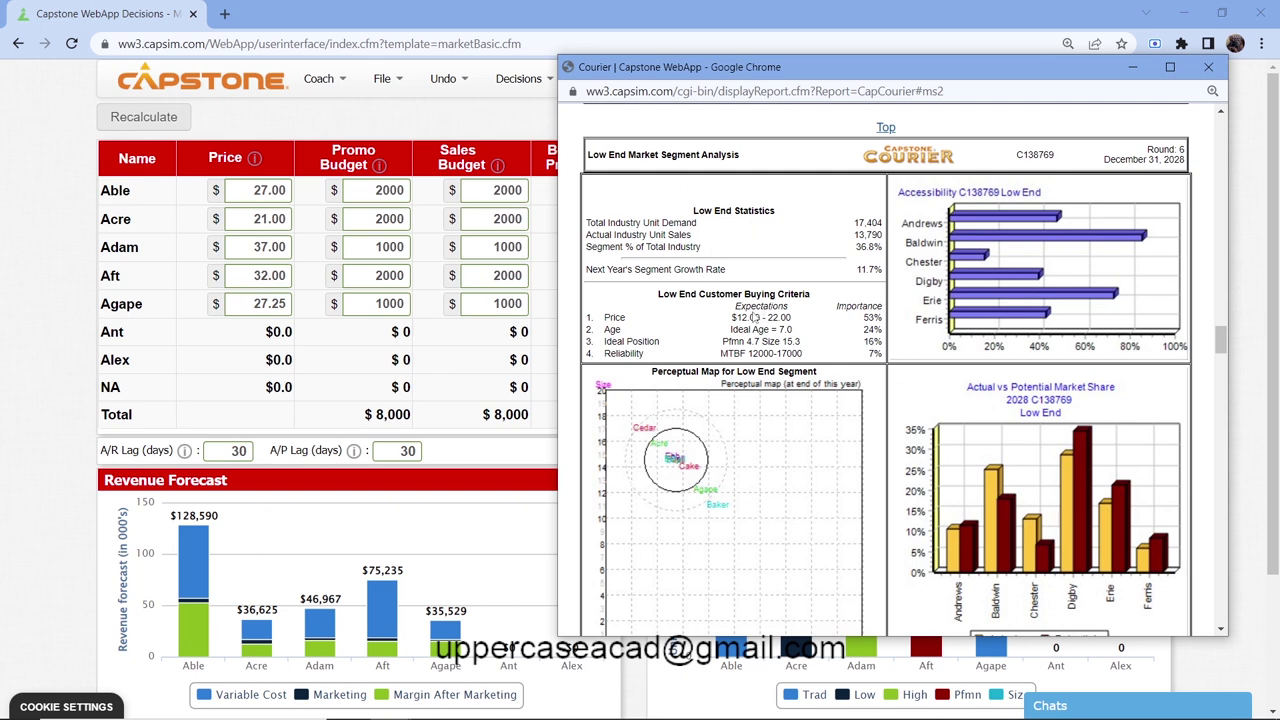
left_click_drag(732, 317, 800, 328)
scroll(778, 317, "up", 3)
scroll(778, 318, "down", 5)
scroll(778, 318, "down", 5)
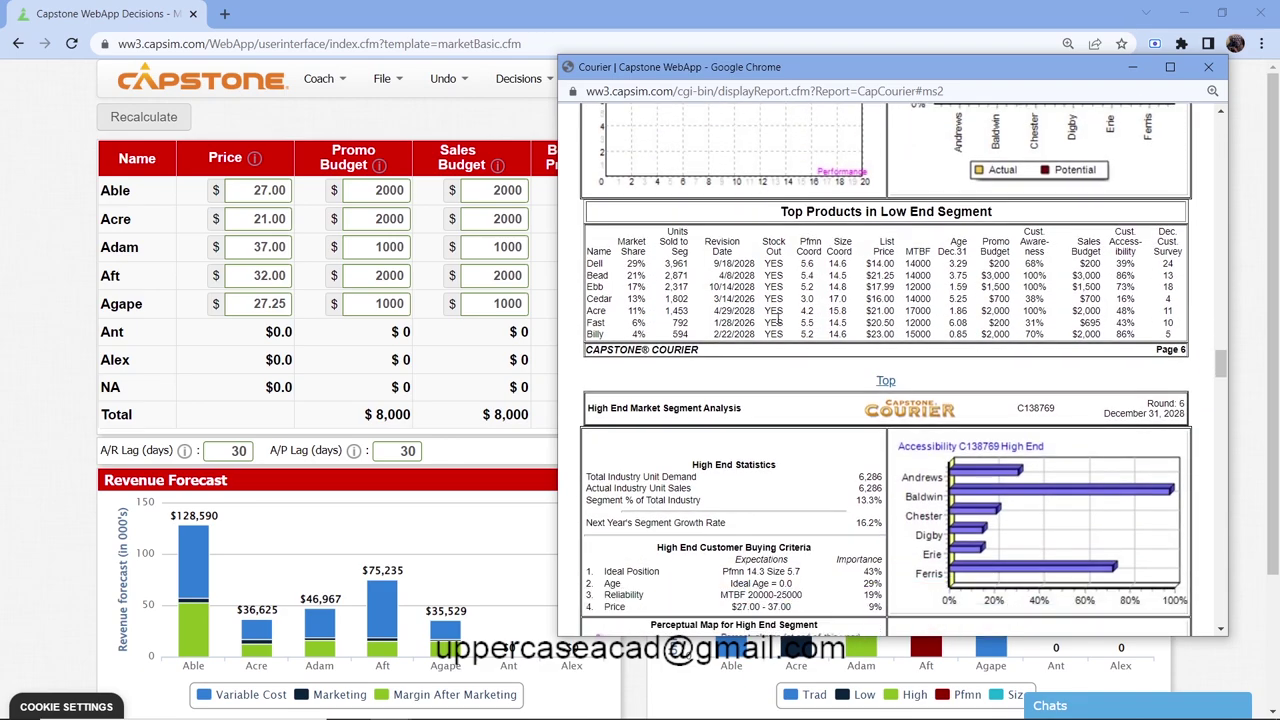
Highlight the High End segment's ideal position, age and price expectations, and keep the expiring session active
left_click_drag(724, 290, 822, 311)
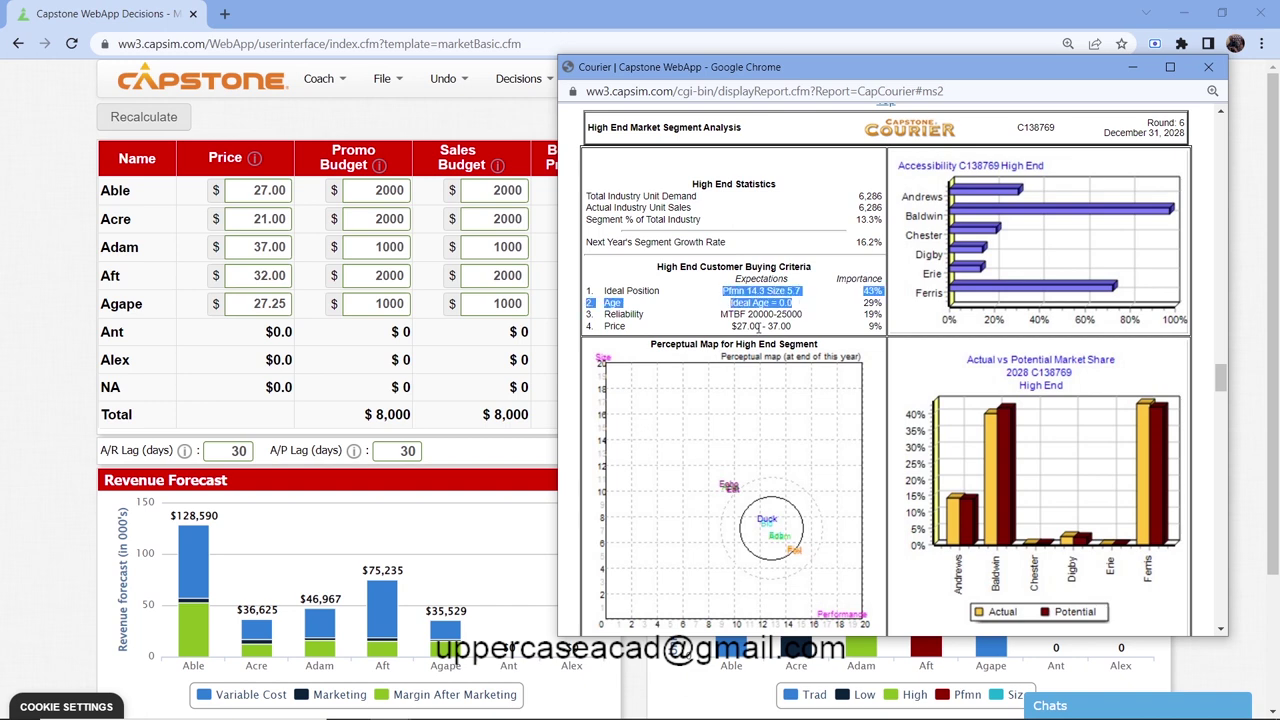
left_click_drag(724, 326, 814, 332)
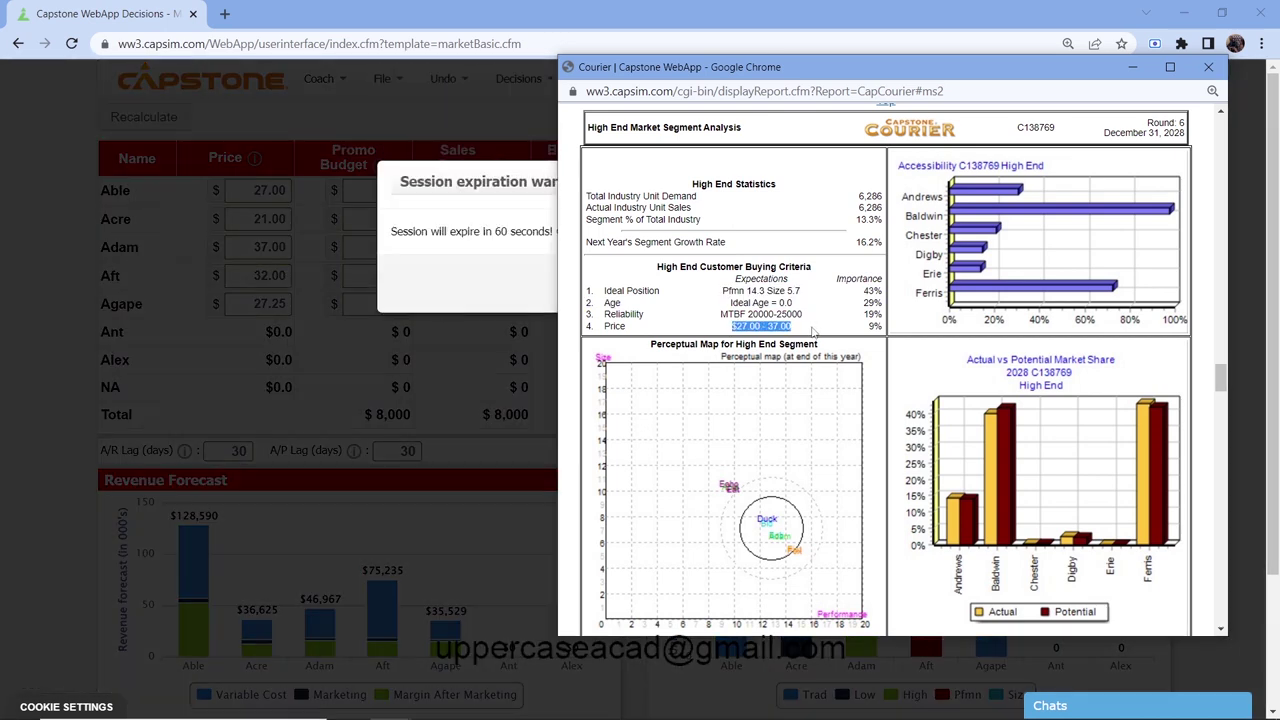
left_click(392, 184)
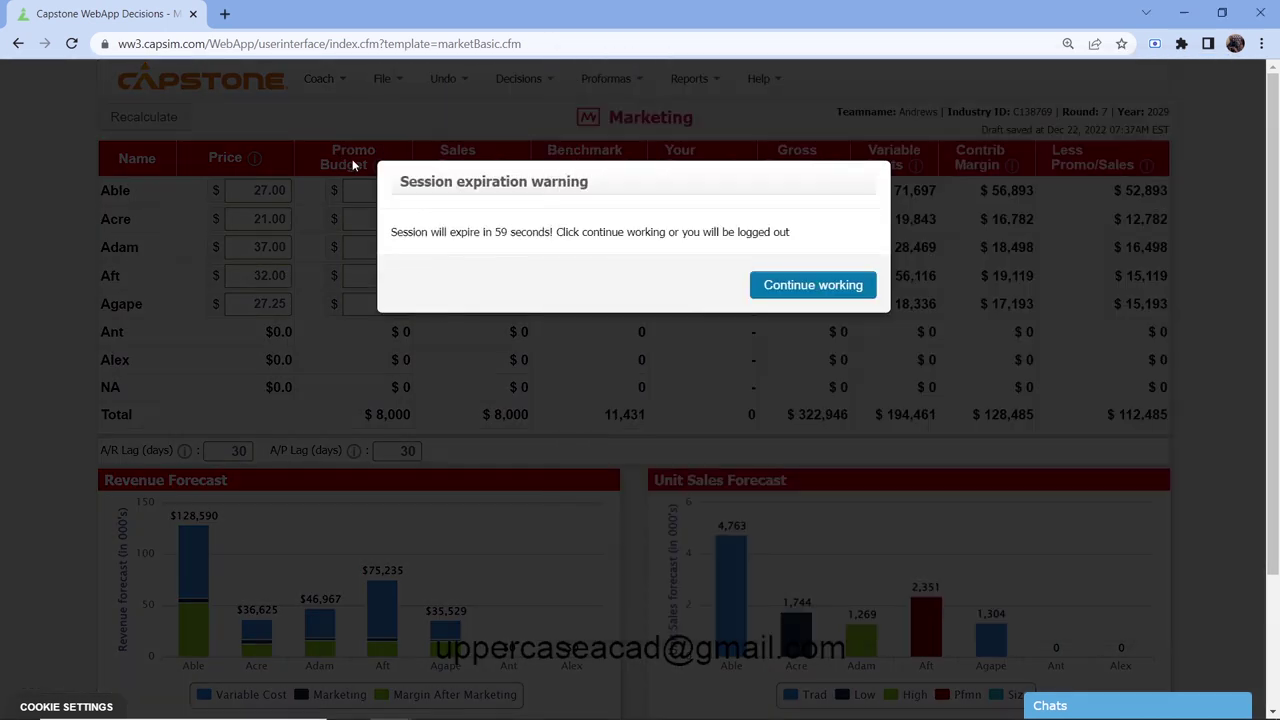
left_click(768, 287)
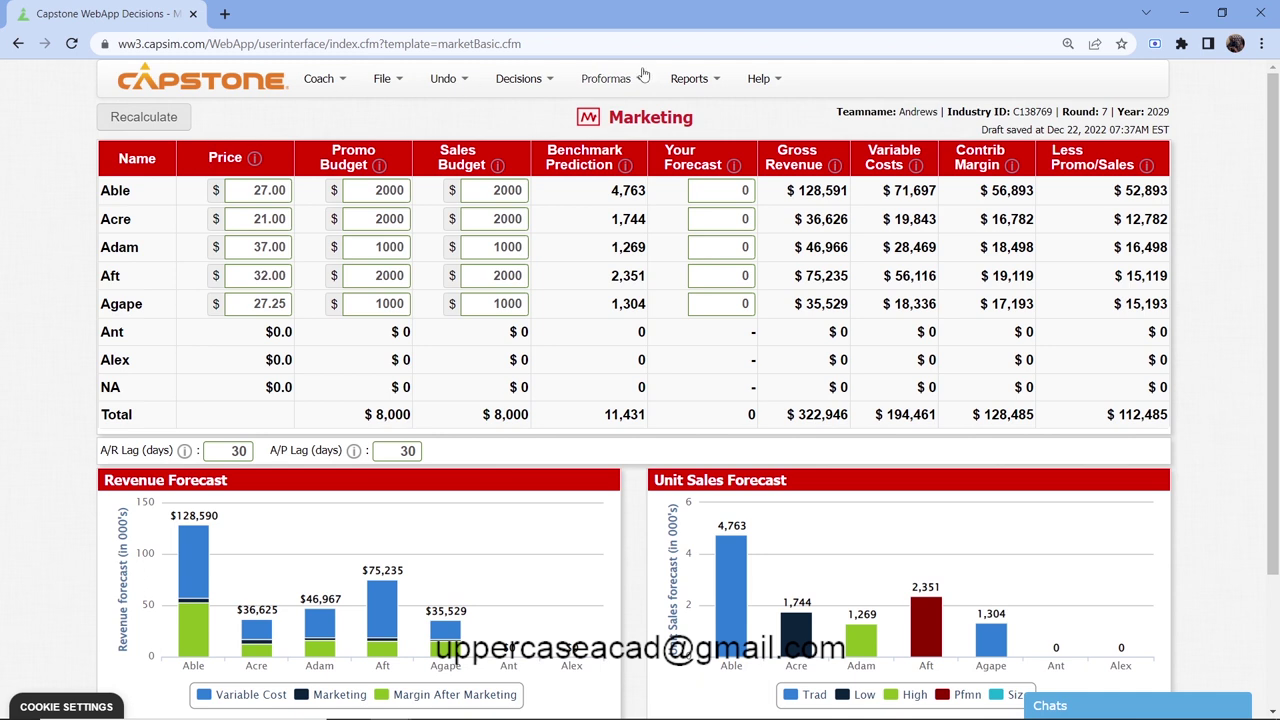
Open the High End Segment report and examine its price criterion, perceptual map and top products table
left_click(678, 82)
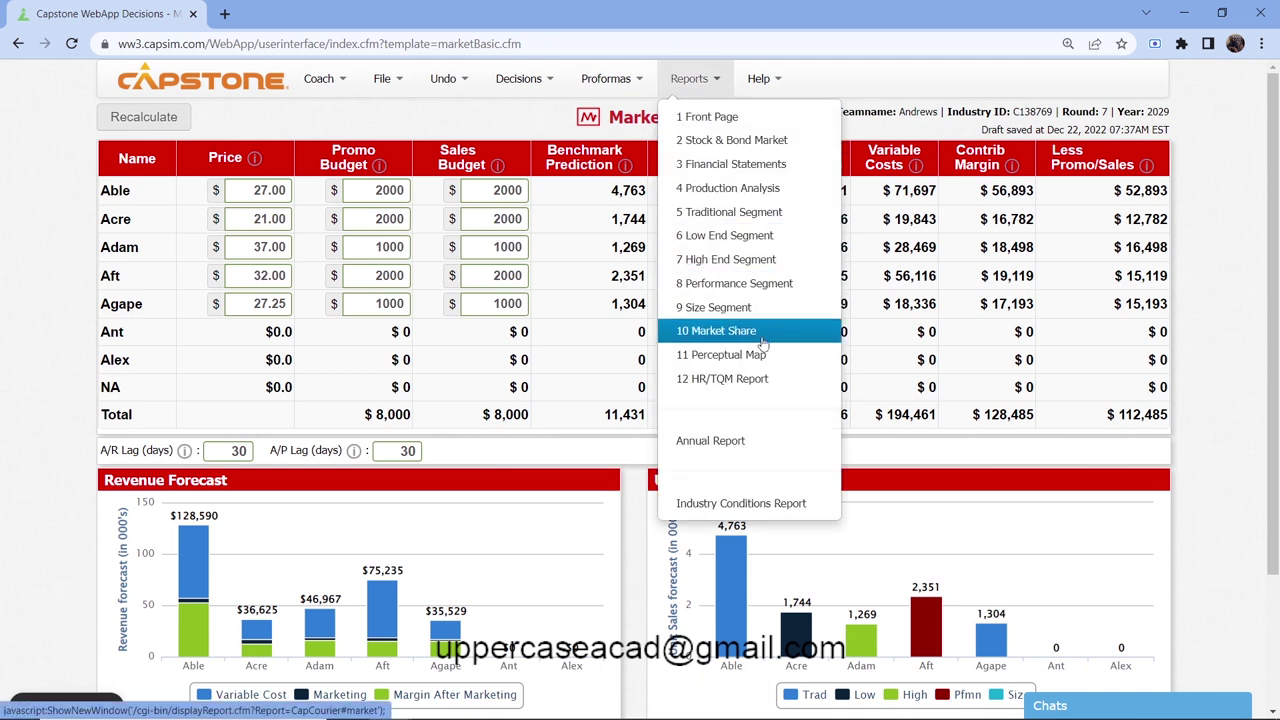
left_click(771, 259)
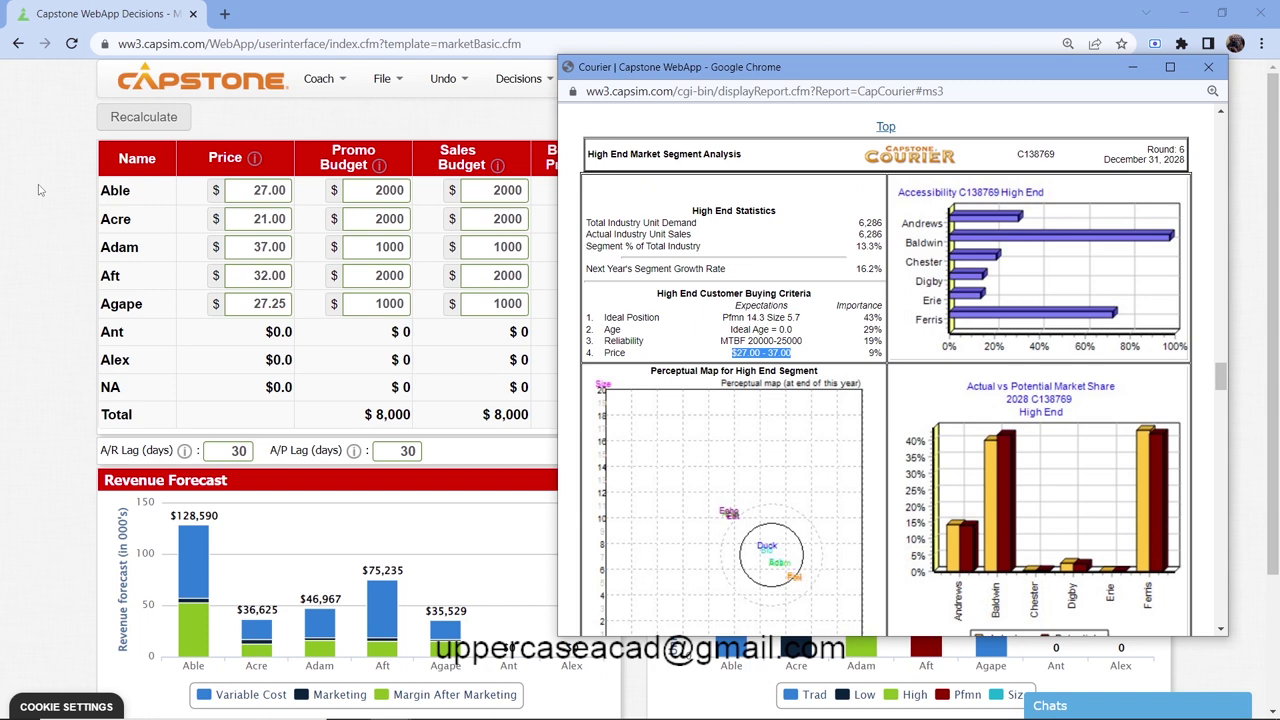
left_click(779, 352)
scroll(870, 448, "down", 3)
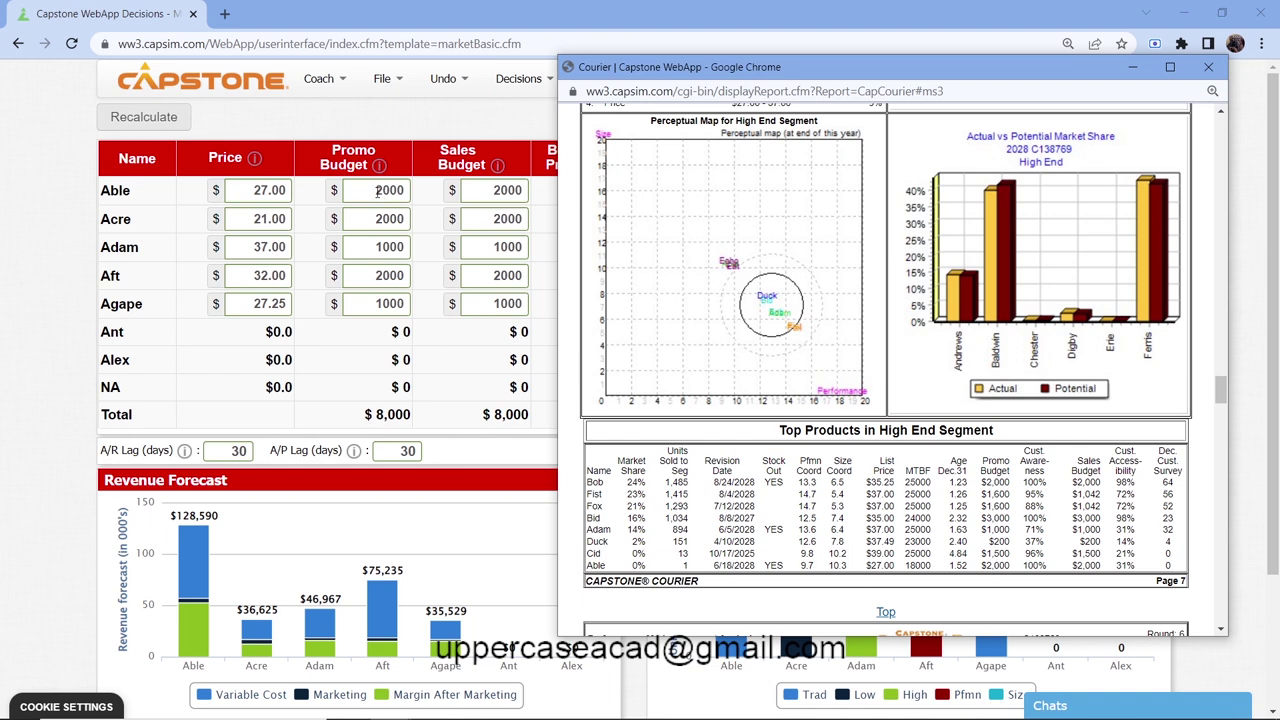
Return to the Marketing decisions and read the explanation of the Benchmark Prediction column
left_click(377, 190)
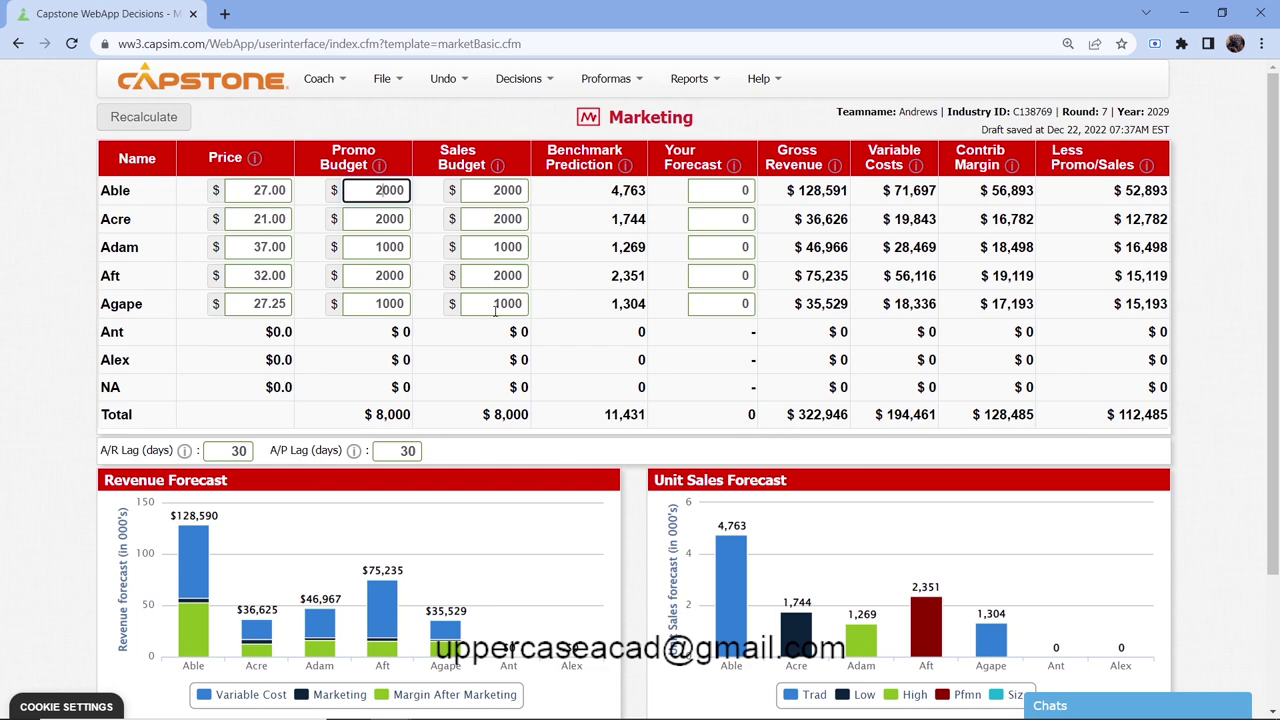
left_click(625, 168)
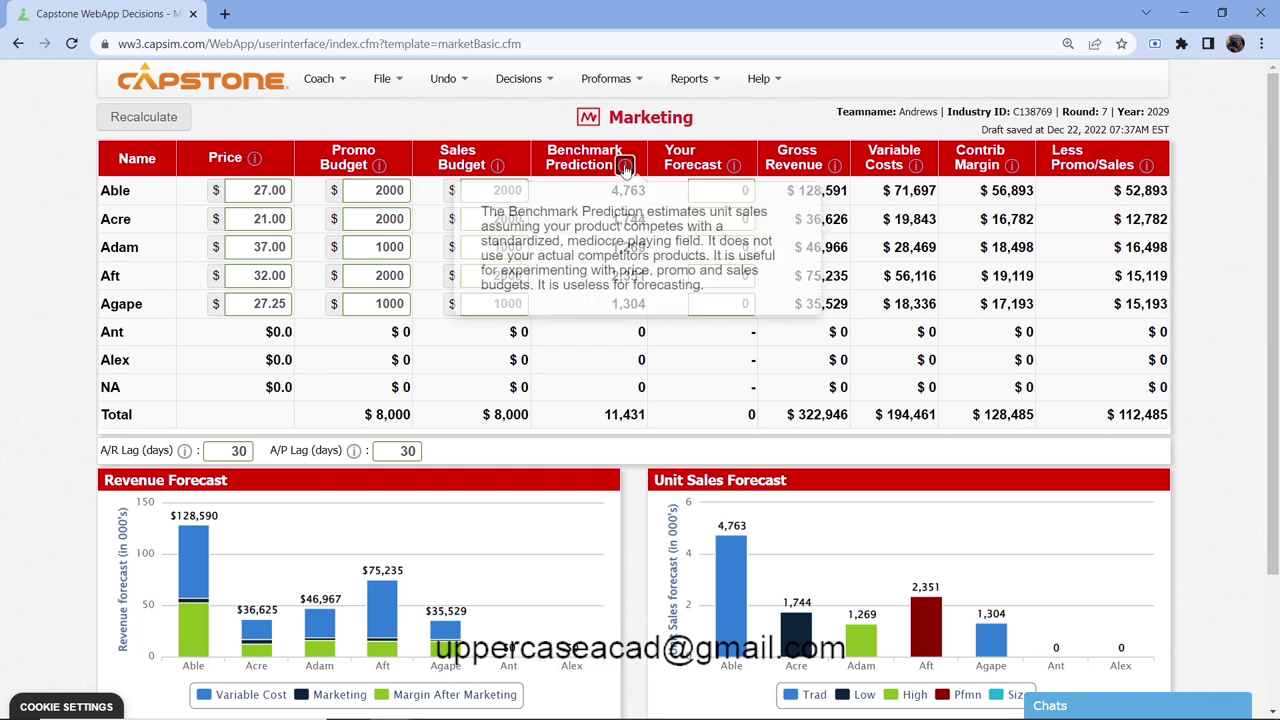
left_click(625, 168)
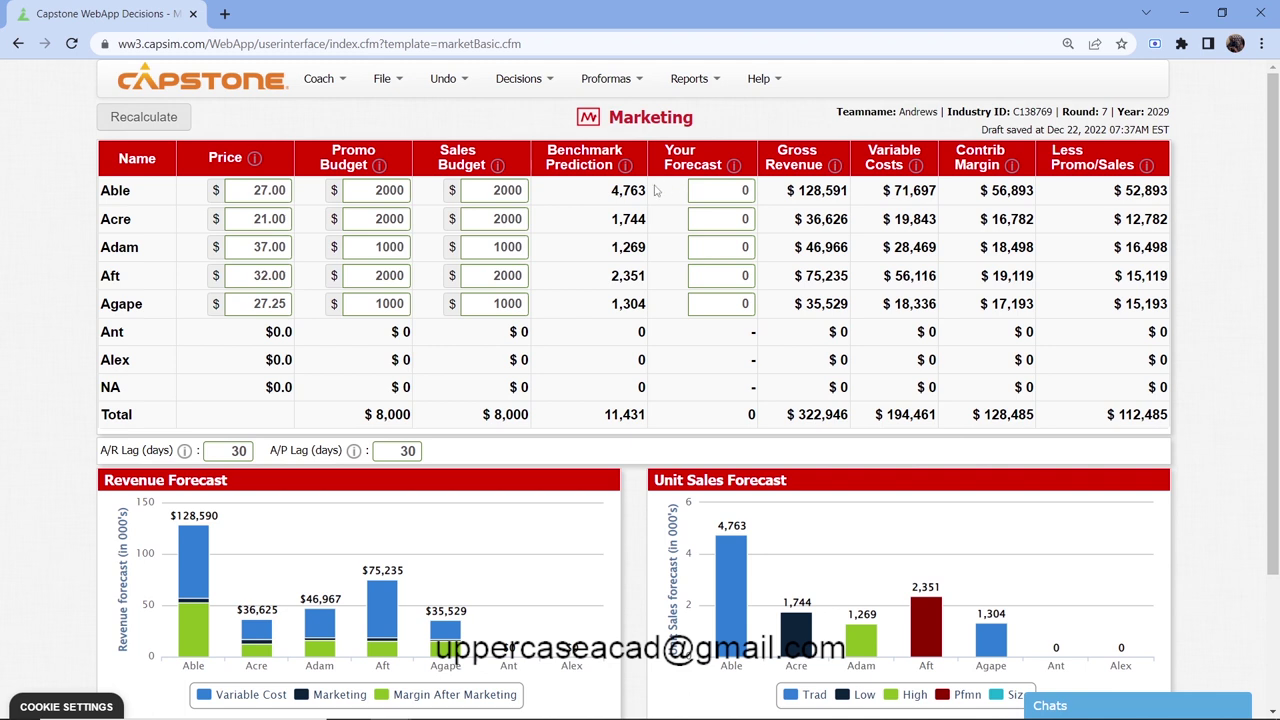
Try a price of 21.00 for Able and recalculate the marketing projections
left_click(268, 191)
key("BackSpace")
type("8")
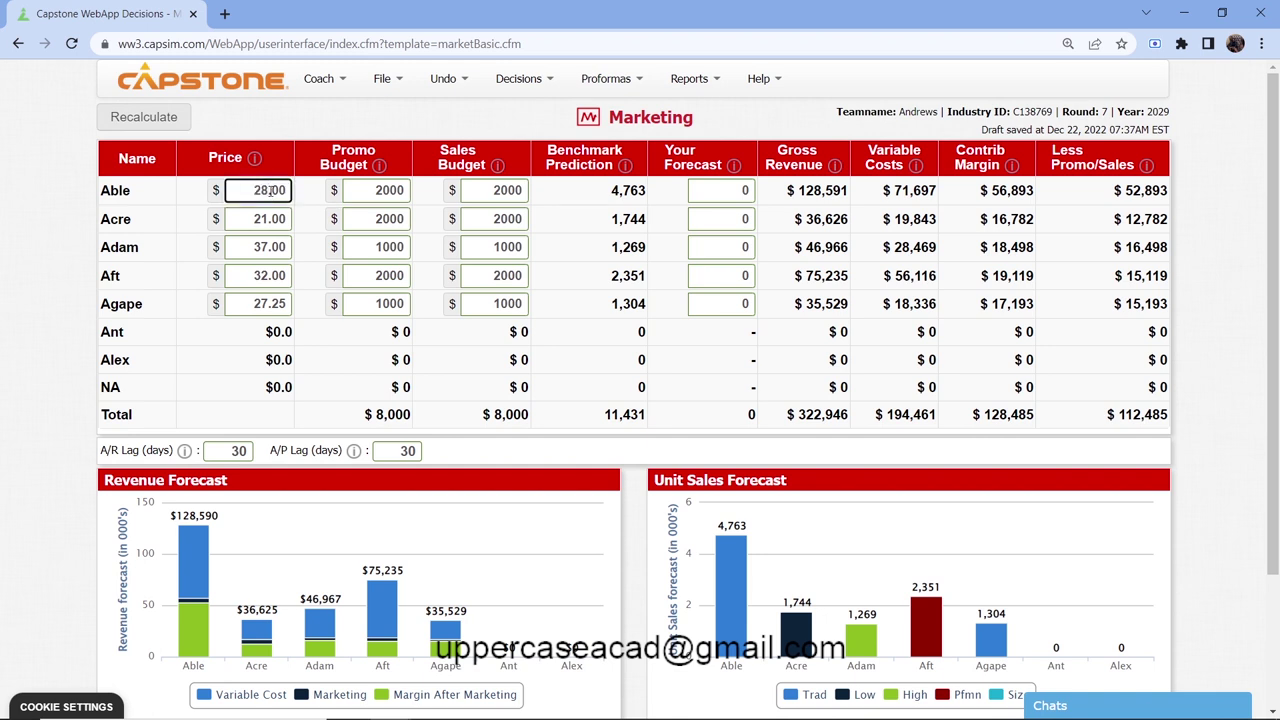
key("BackSpace")
type("1")
left_click(320, 125)
left_click(158, 124)
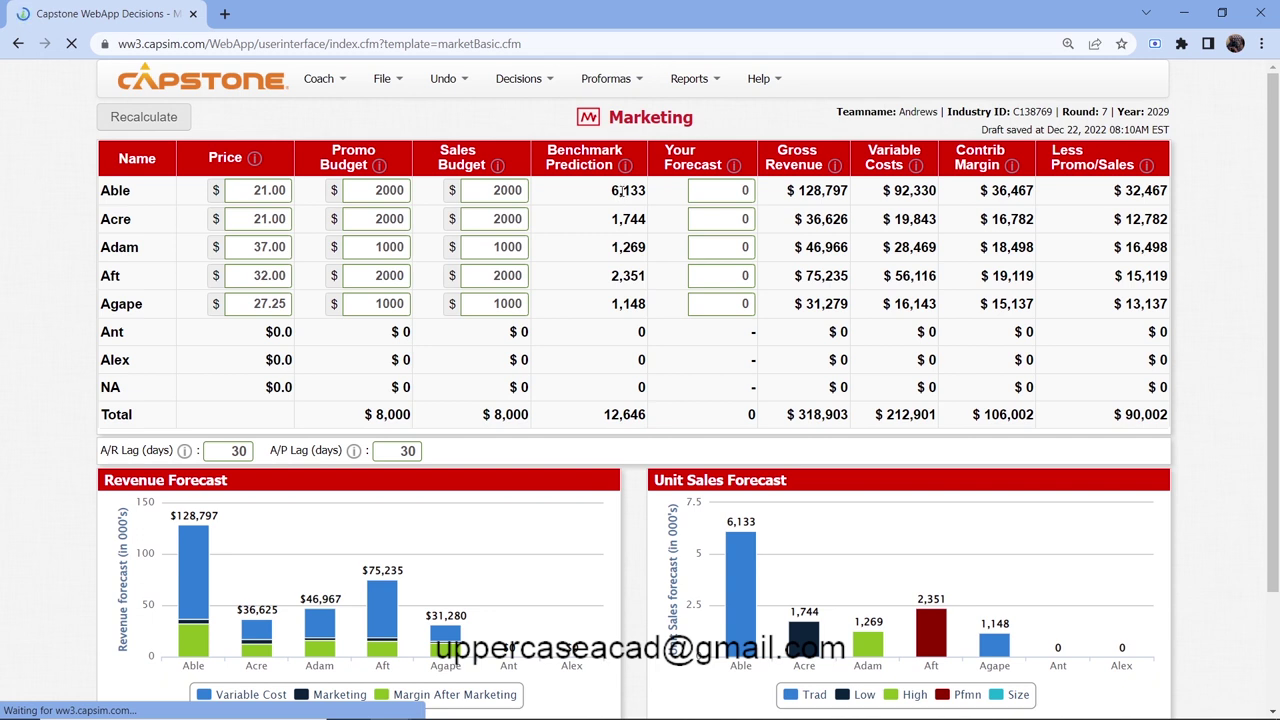
Set Able's price to 27.00 and recalculate the marketing projections
left_click(264, 182)
key("BackSpace")
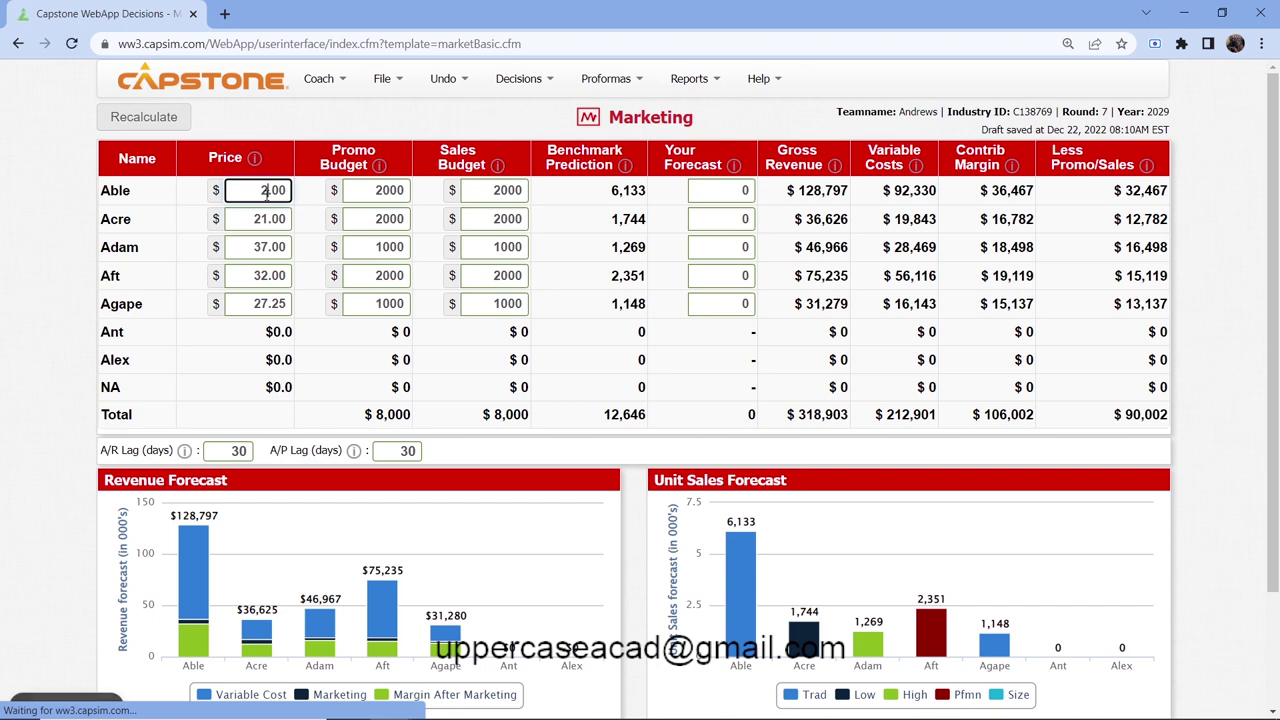
type("7")
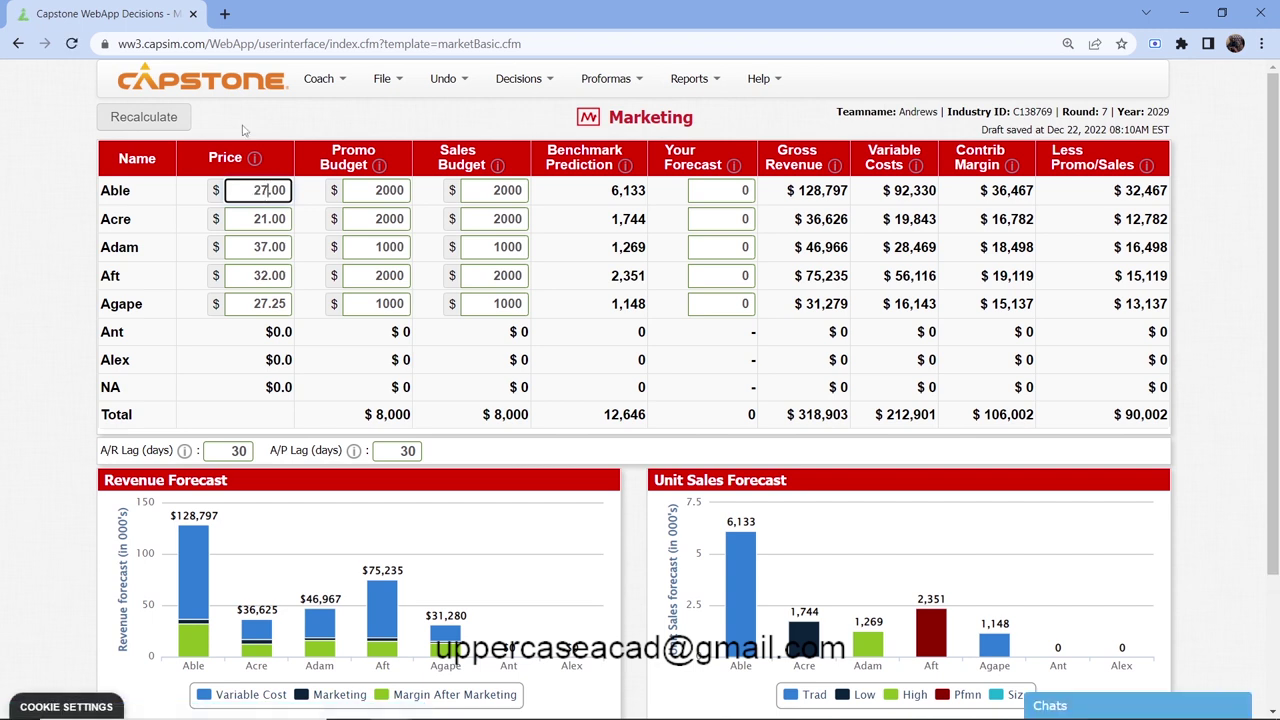
left_click(243, 130)
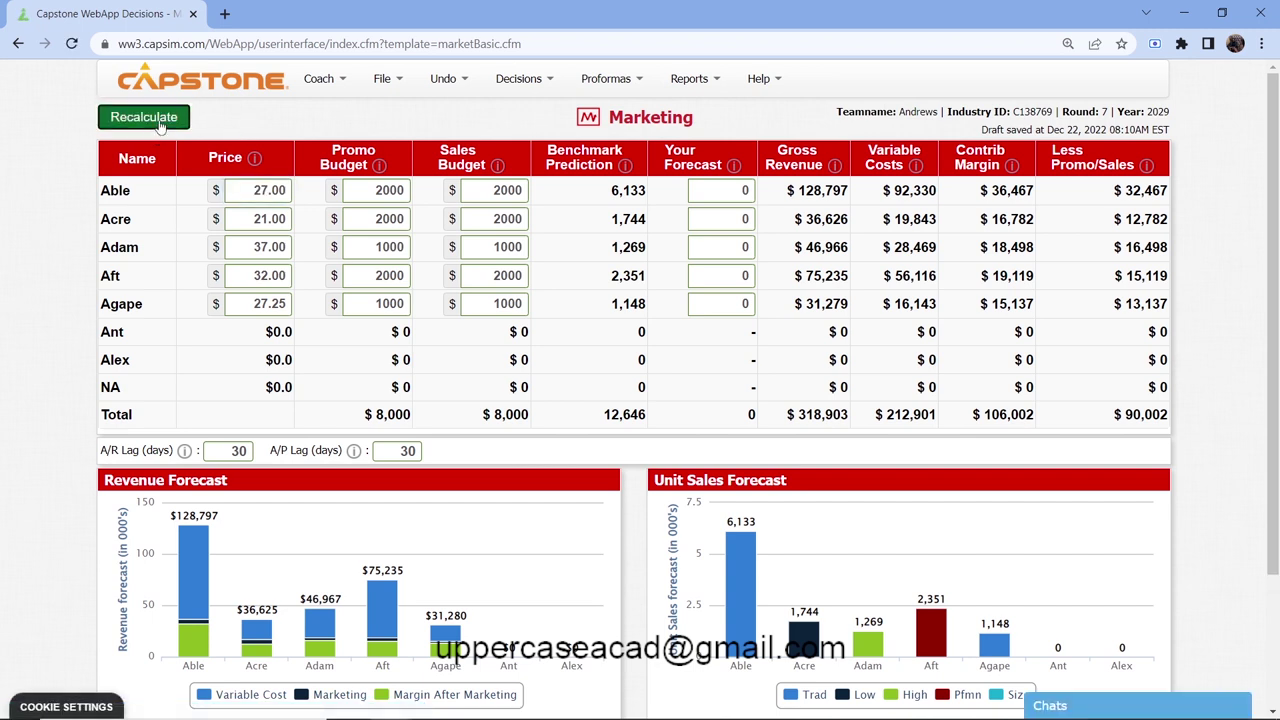
left_click(160, 120)
scroll(500, 172, "down", 1)
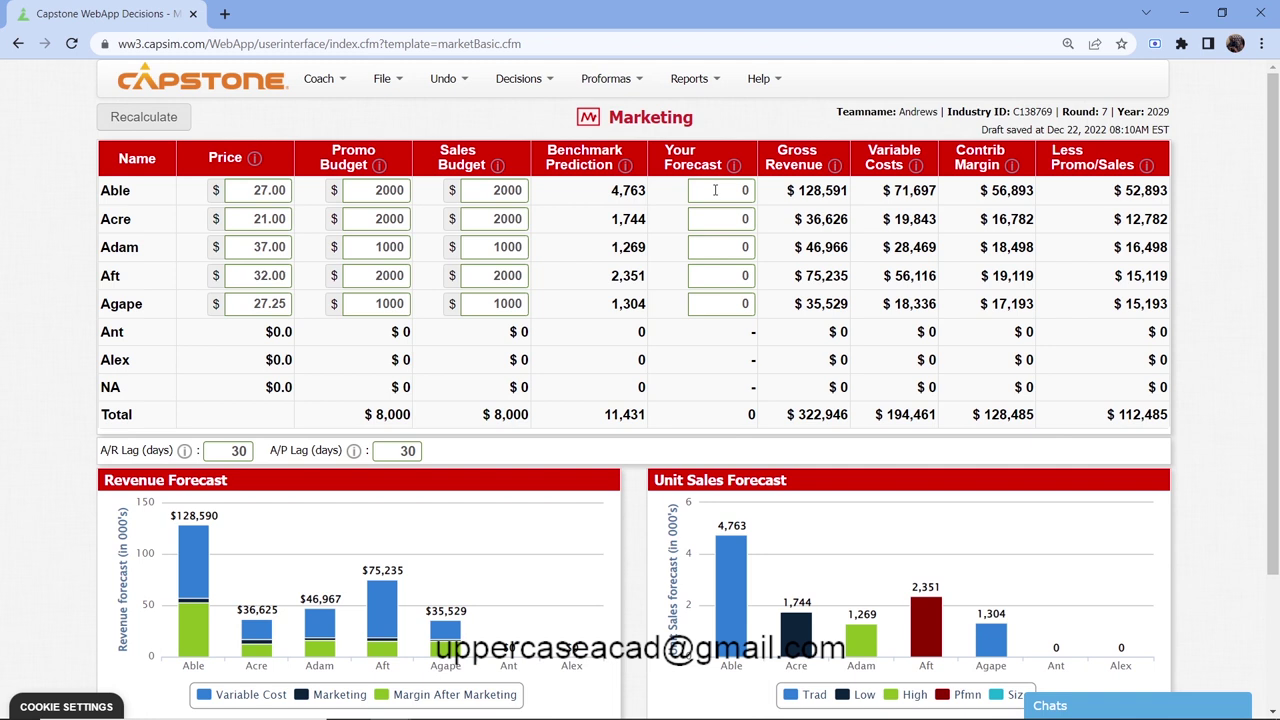
Open the Production Analysis report and examine the Traditional segment's top products, stock-outs and the production information table
left_click(721, 195)
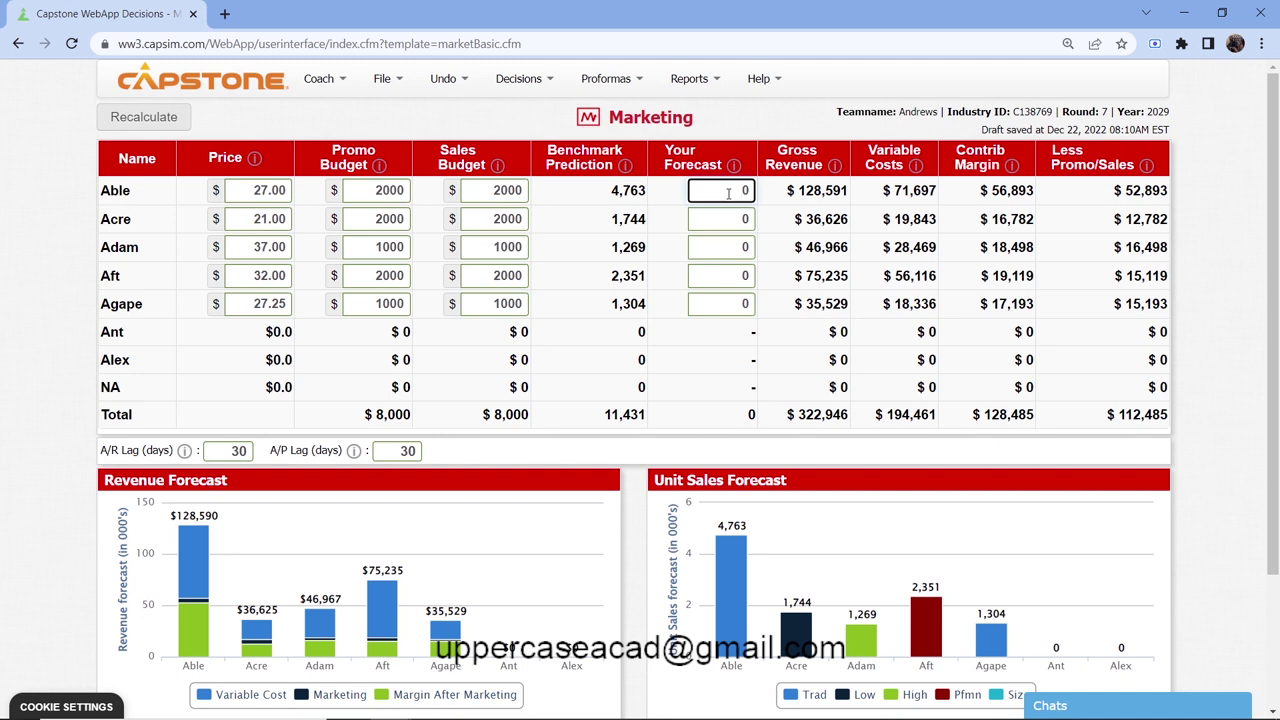
left_click(700, 80)
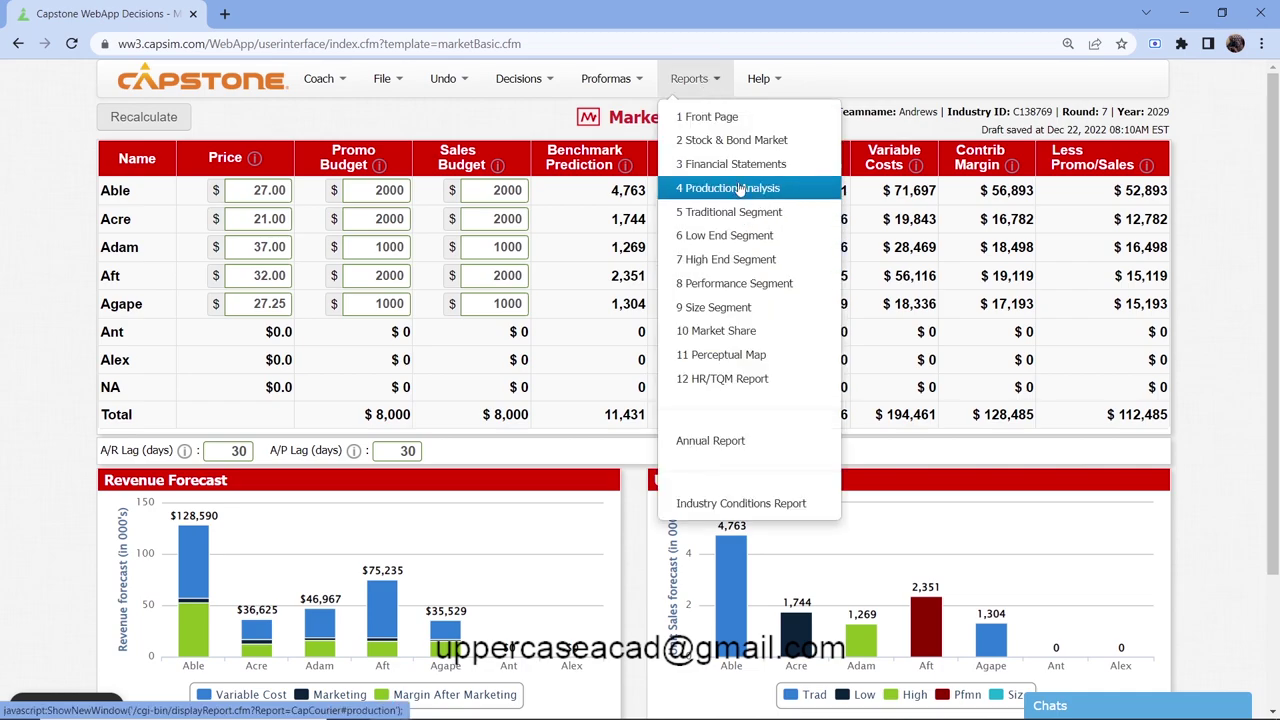
left_click(737, 189)
scroll(880, 333, "down", 15)
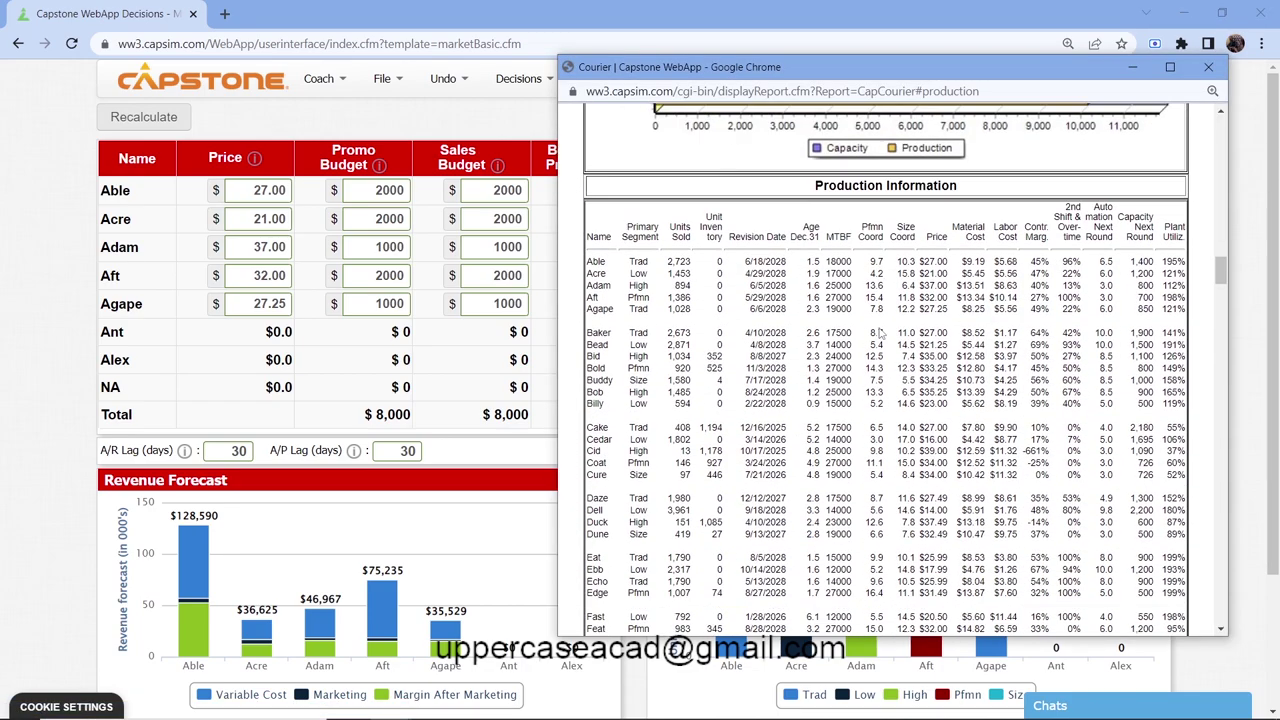
scroll(880, 325, "up", 3)
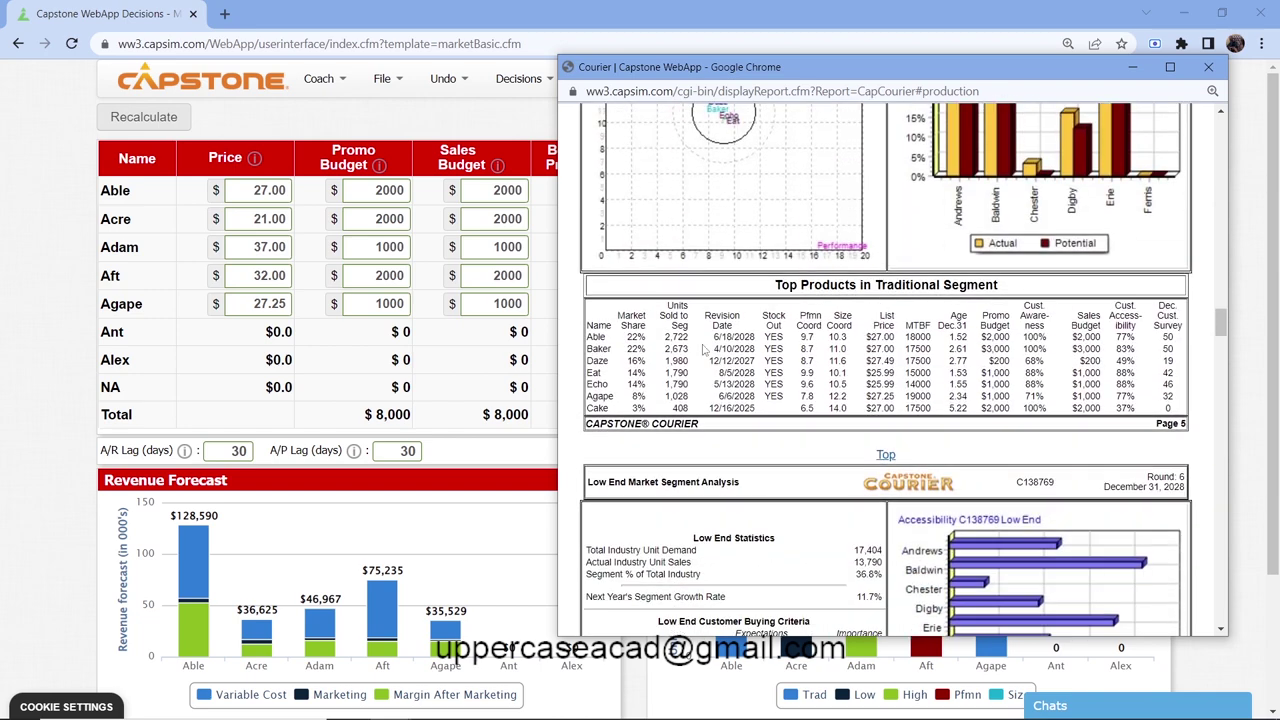
left_click_drag(769, 338, 782, 386)
left_click(781, 385)
scroll(787, 388, "up", 10)
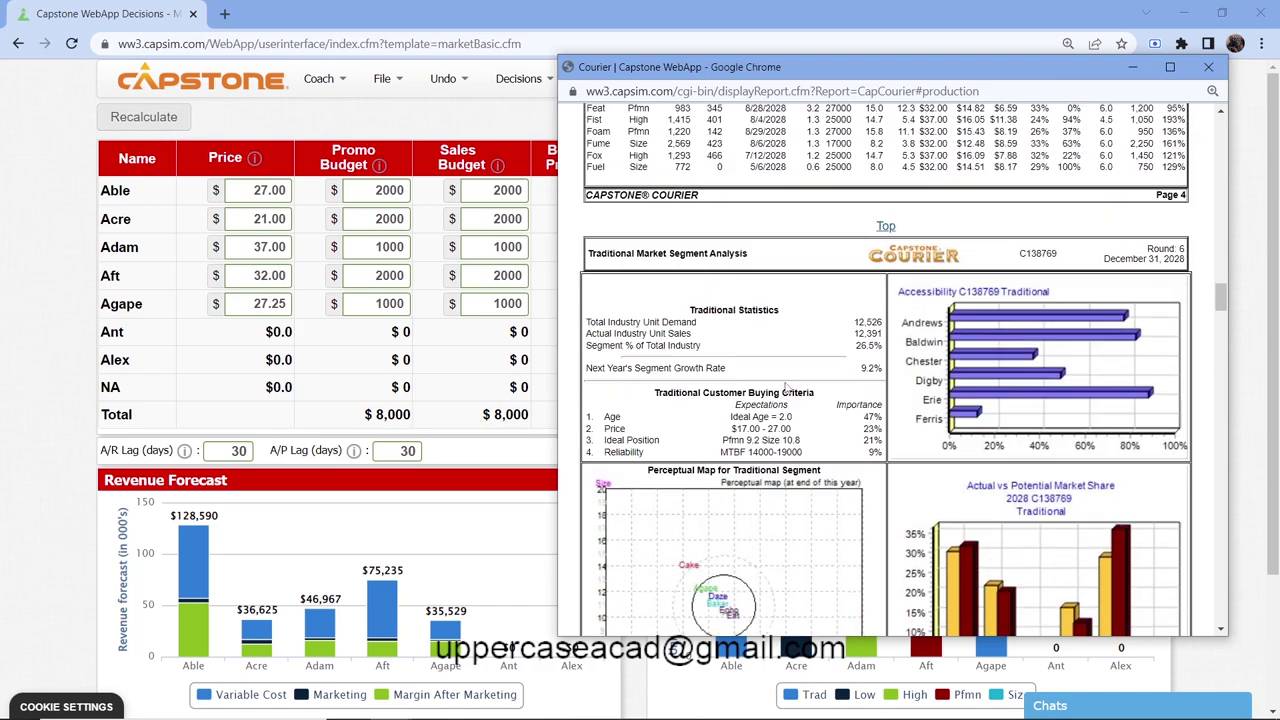
scroll(787, 388, "up", 3)
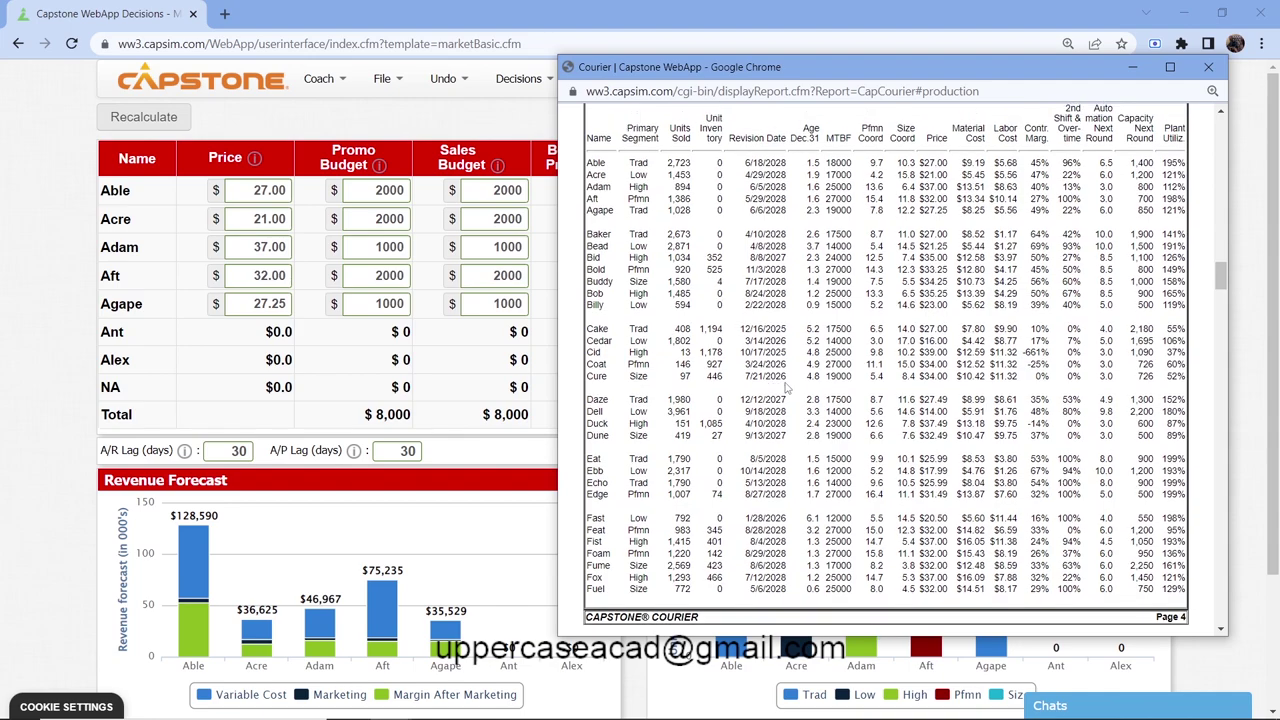
Examine the Emergency Loan row in the report's Selected Financial Statistics and the companies' Balance Sheet Survey
scroll(650, 348, "up", 10)
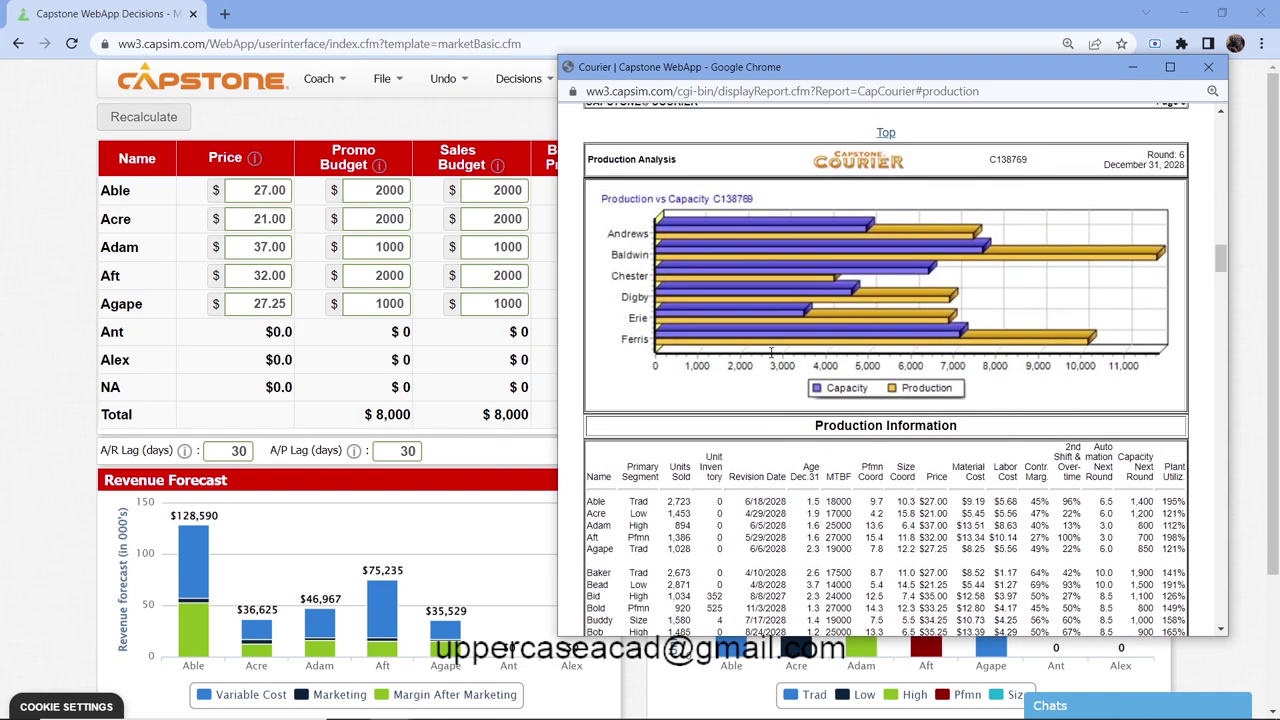
scroll(771, 358, "up", 10)
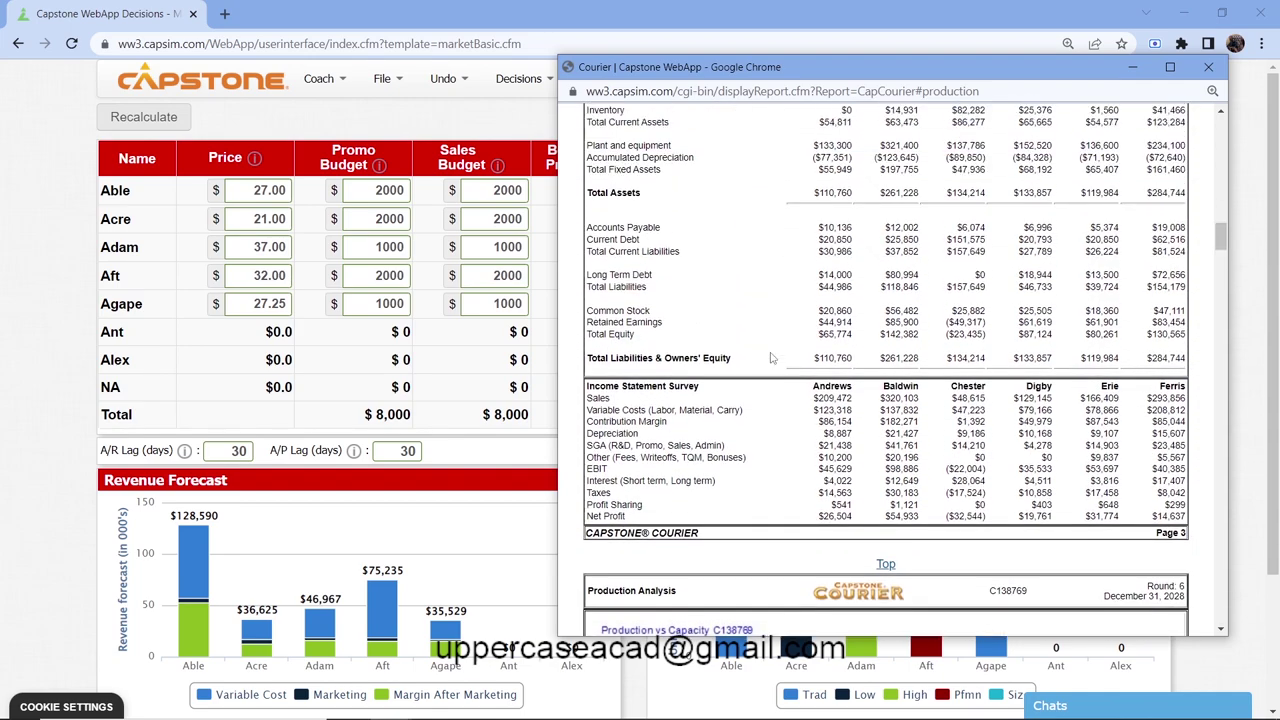
scroll(771, 358, "up", 10)
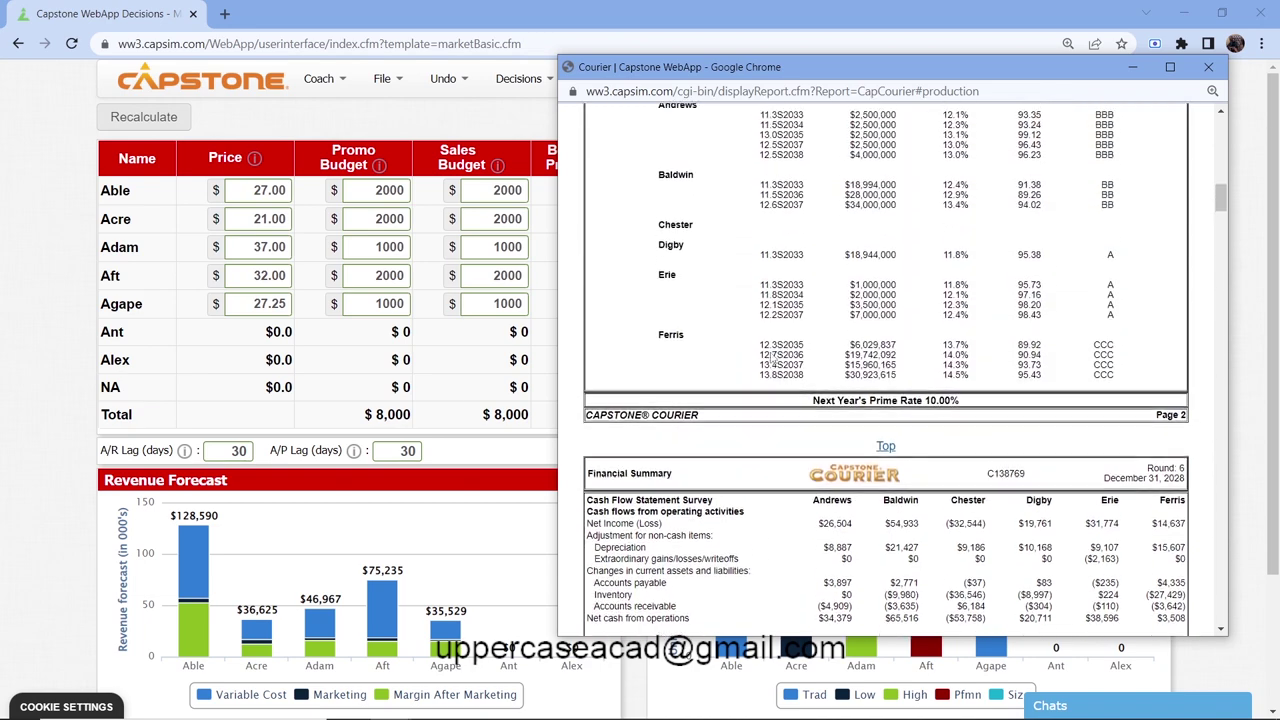
scroll(771, 358, "up", 5)
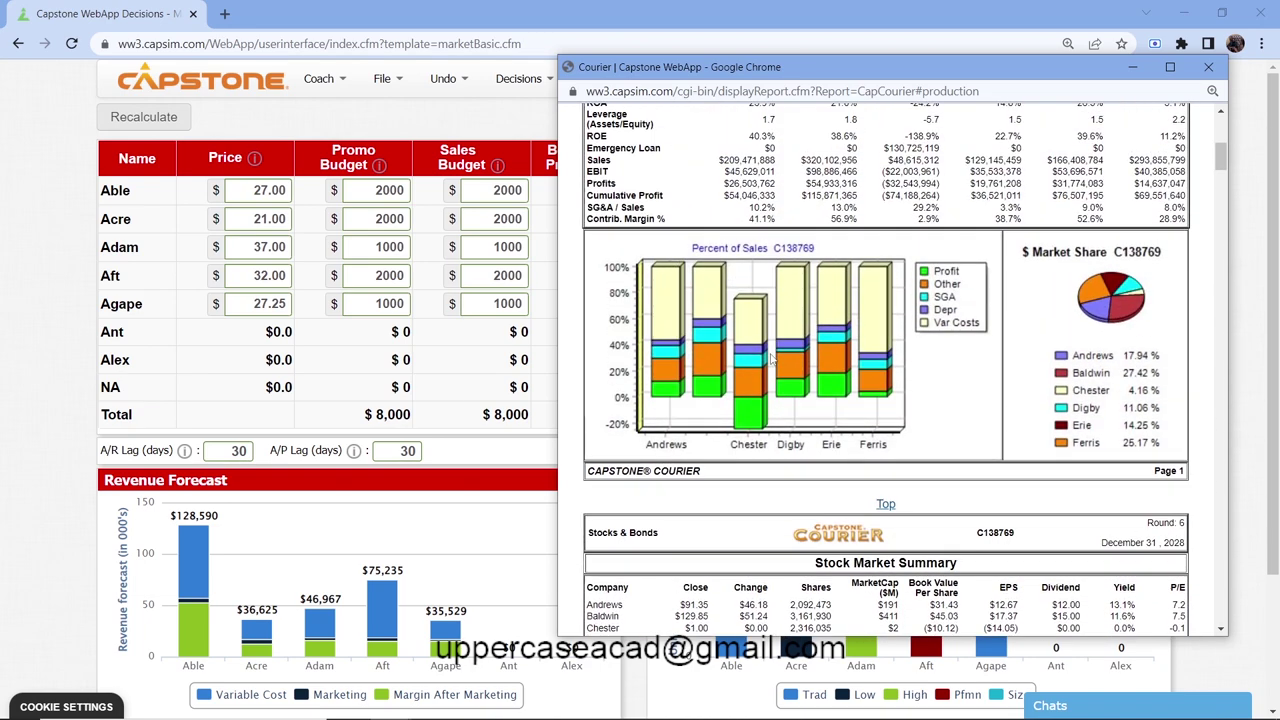
scroll(704, 294, "down", 1)
scroll(704, 294, "up", 1)
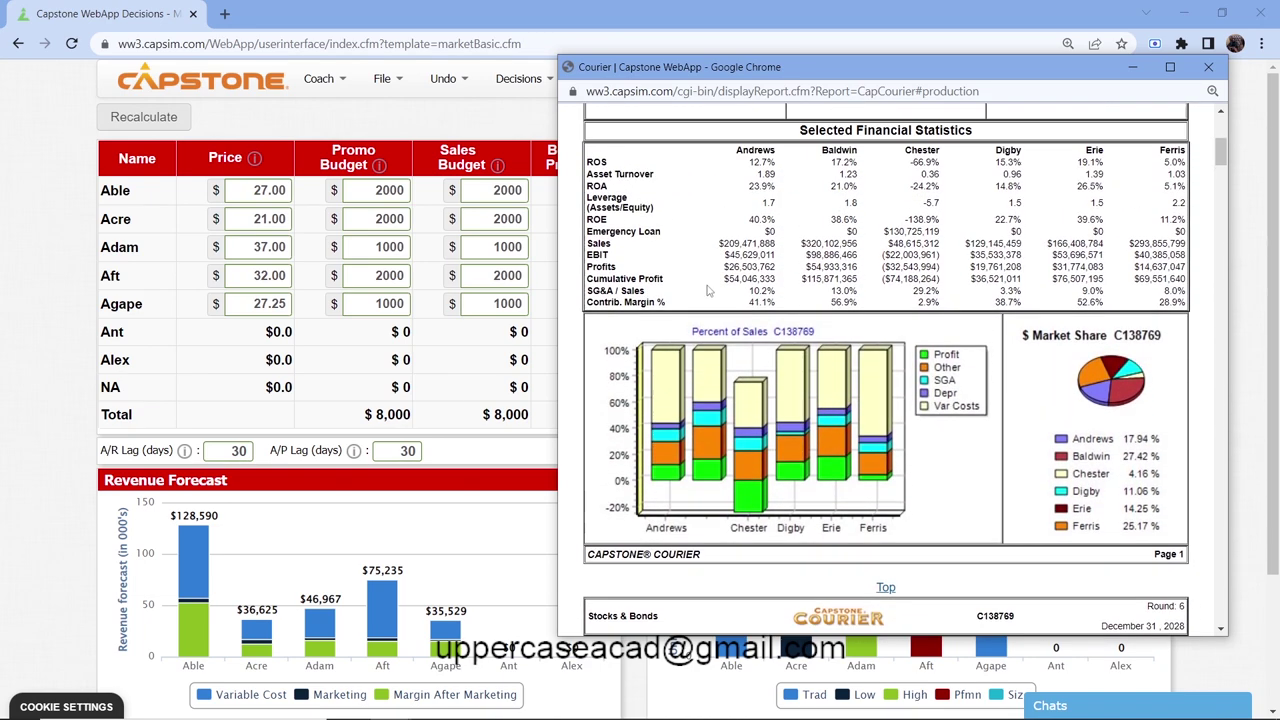
triple_click(885, 231)
scroll(903, 232, "down", 20)
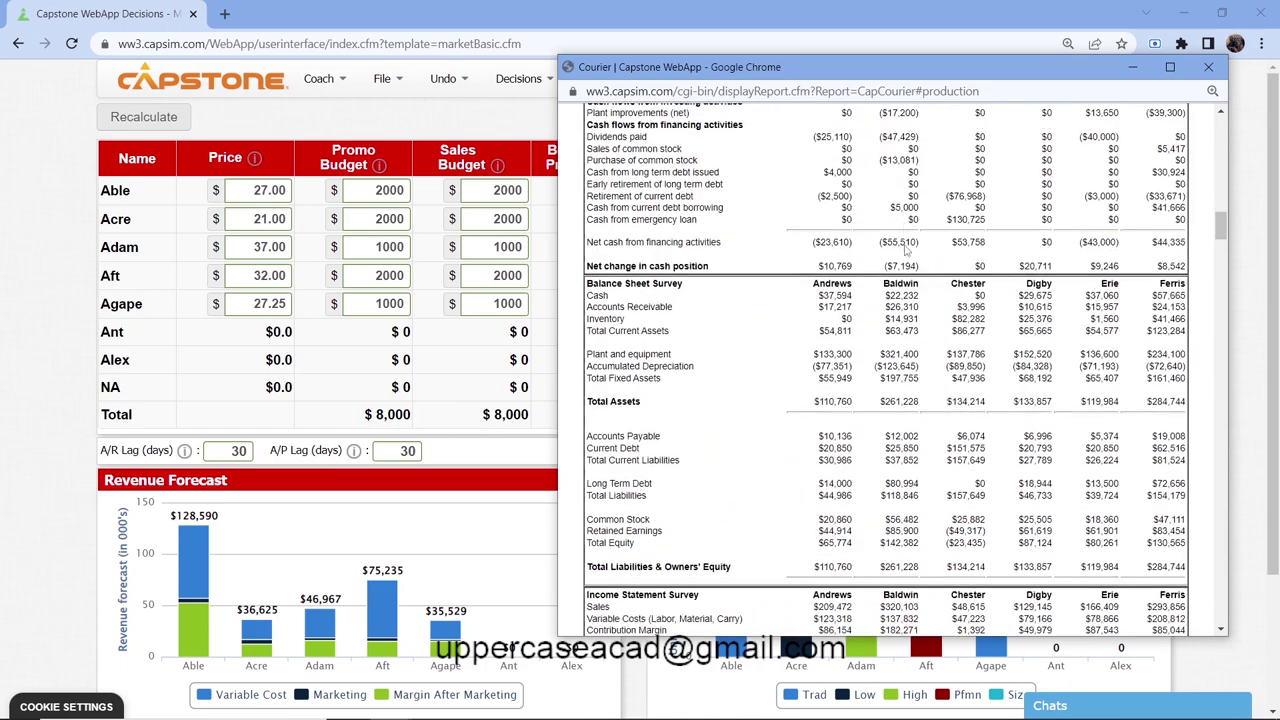
Examine the competitors' sold and unsold units in the production information table, and return to the Marketing decisions page
scroll(907, 250, "up", 4)
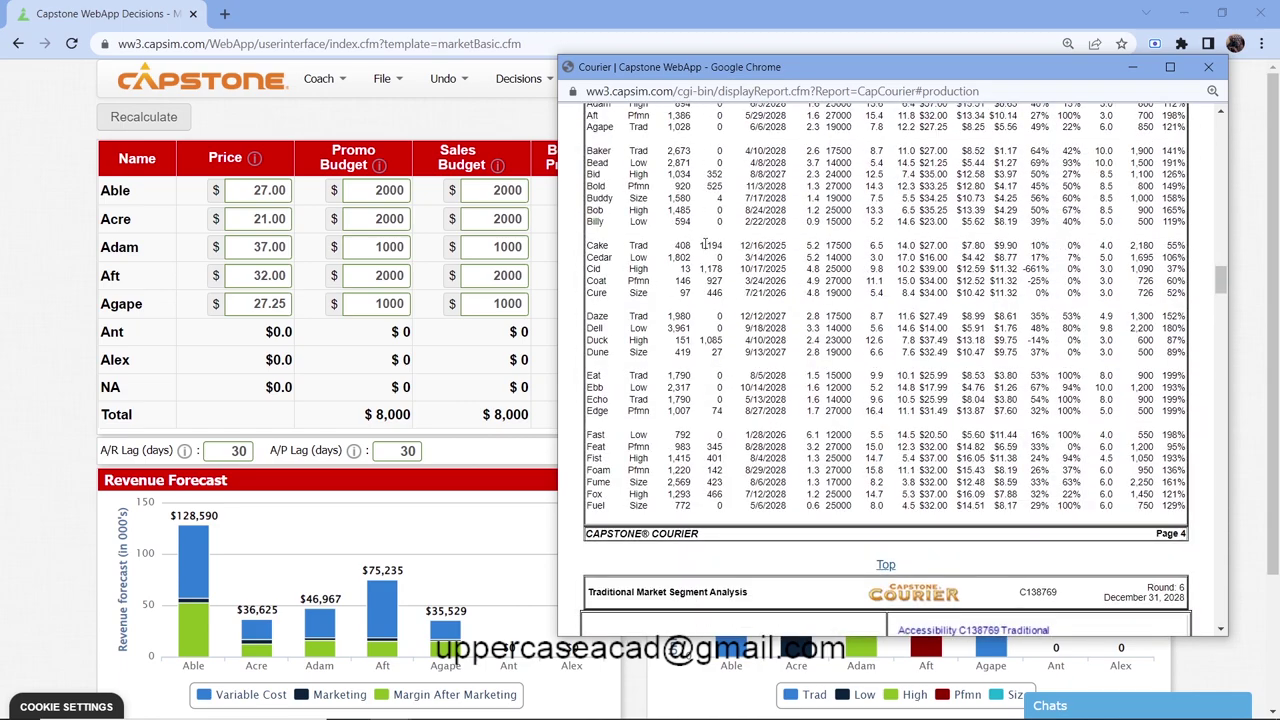
scroll(748, 310, "down", 2)
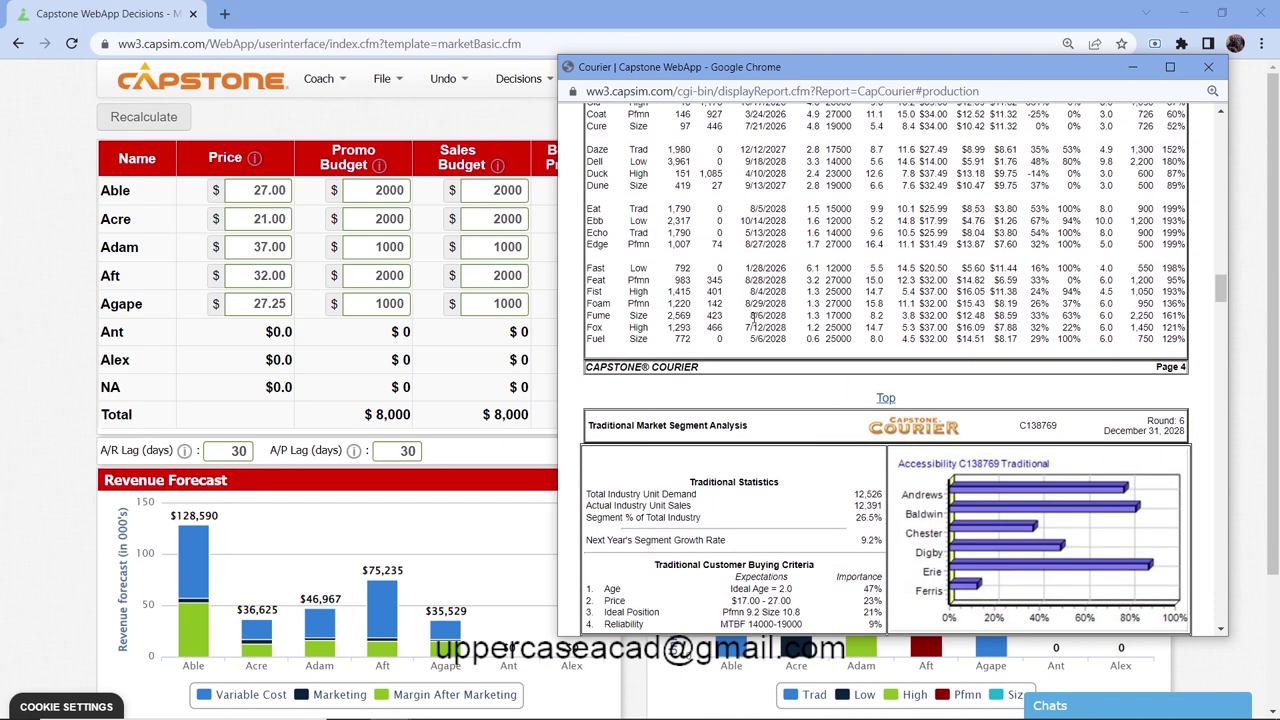
left_click(519, 129)
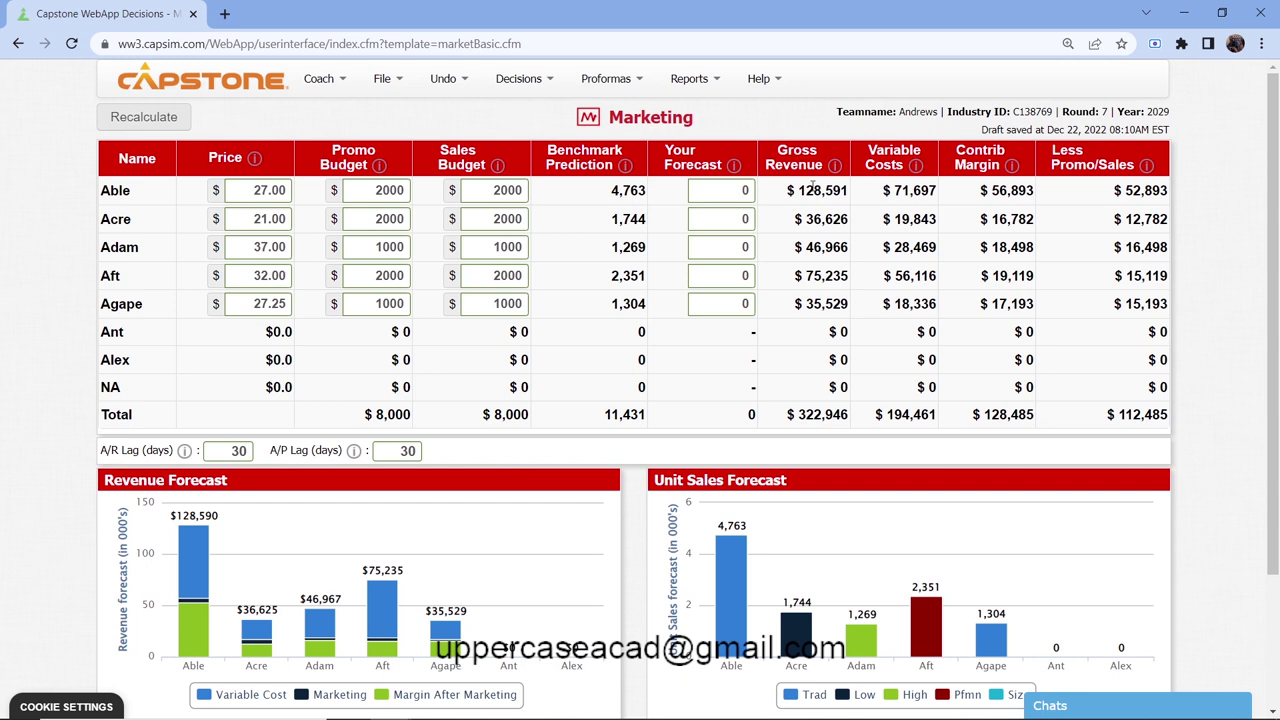
Compare the prices of Able and Acre with their benchmark predictions and Able's gross revenue
left_click_drag(250, 186, 290, 190)
left_click(612, 192)
left_click_drag(788, 190, 850, 192)
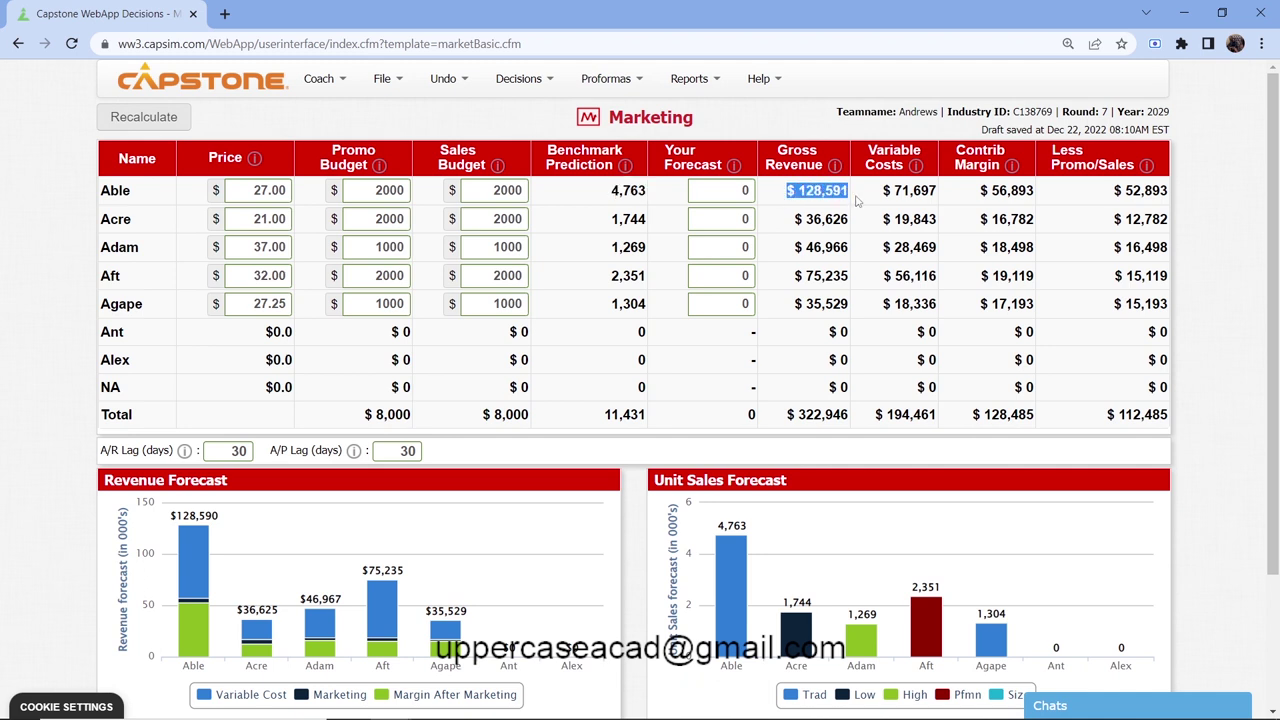
left_click(255, 218)
left_click_drag(255, 218, 288, 219)
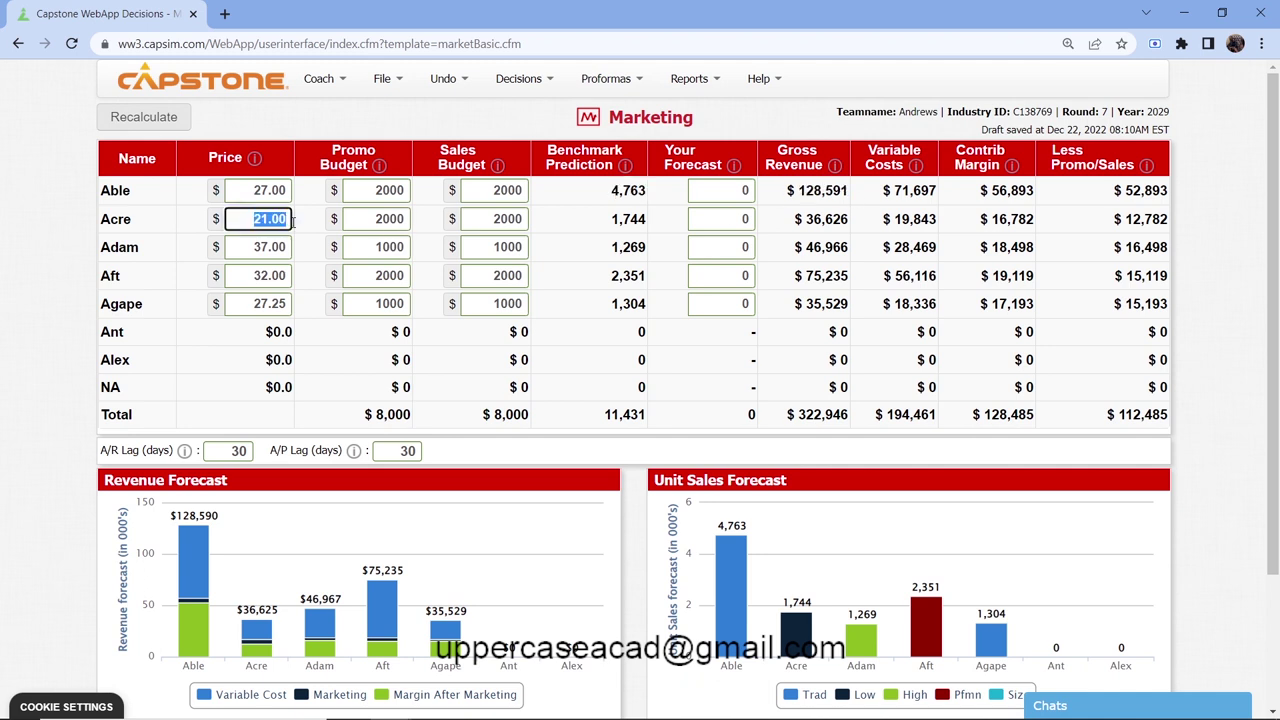
left_click_drag(609, 219, 646, 220)
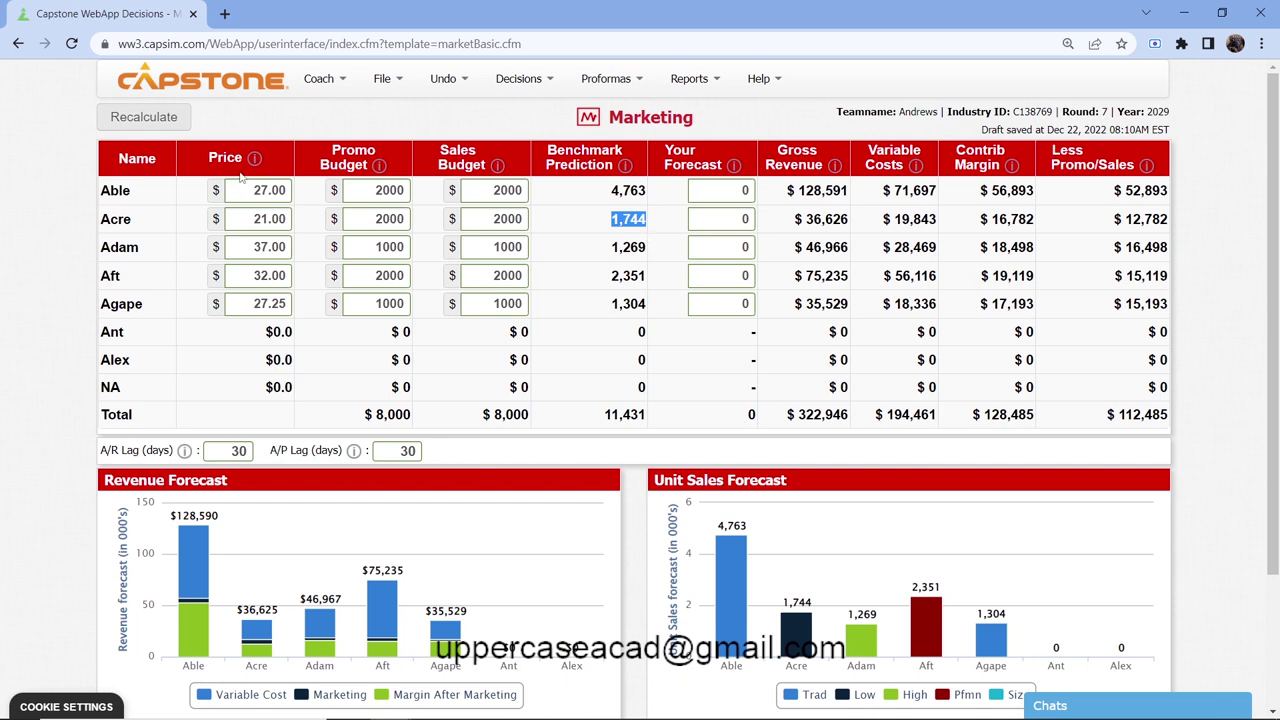
Examine the variable costs and contribution margin columns, the A/R and A/P lag fields and the forecast charts
left_click(722, 107)
scroll(760, 249, "down", 2)
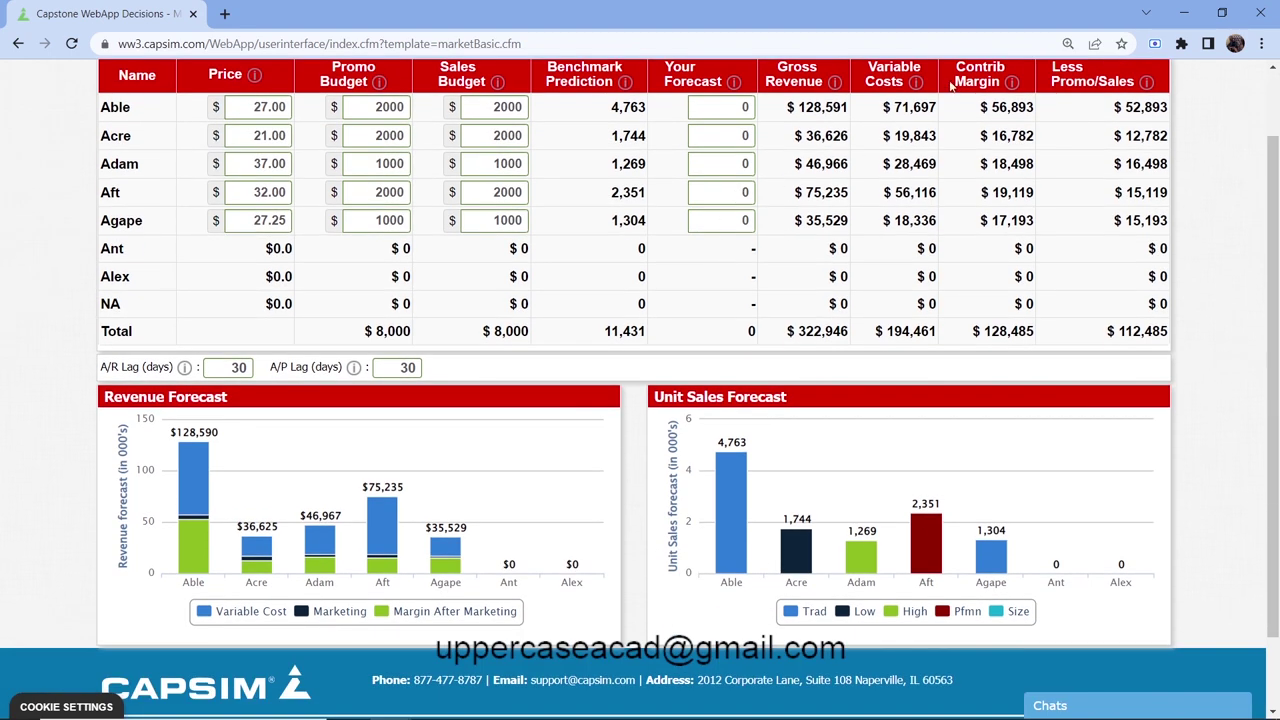
mouse_move(917, 85)
scroll(786, 252, "down", 2)
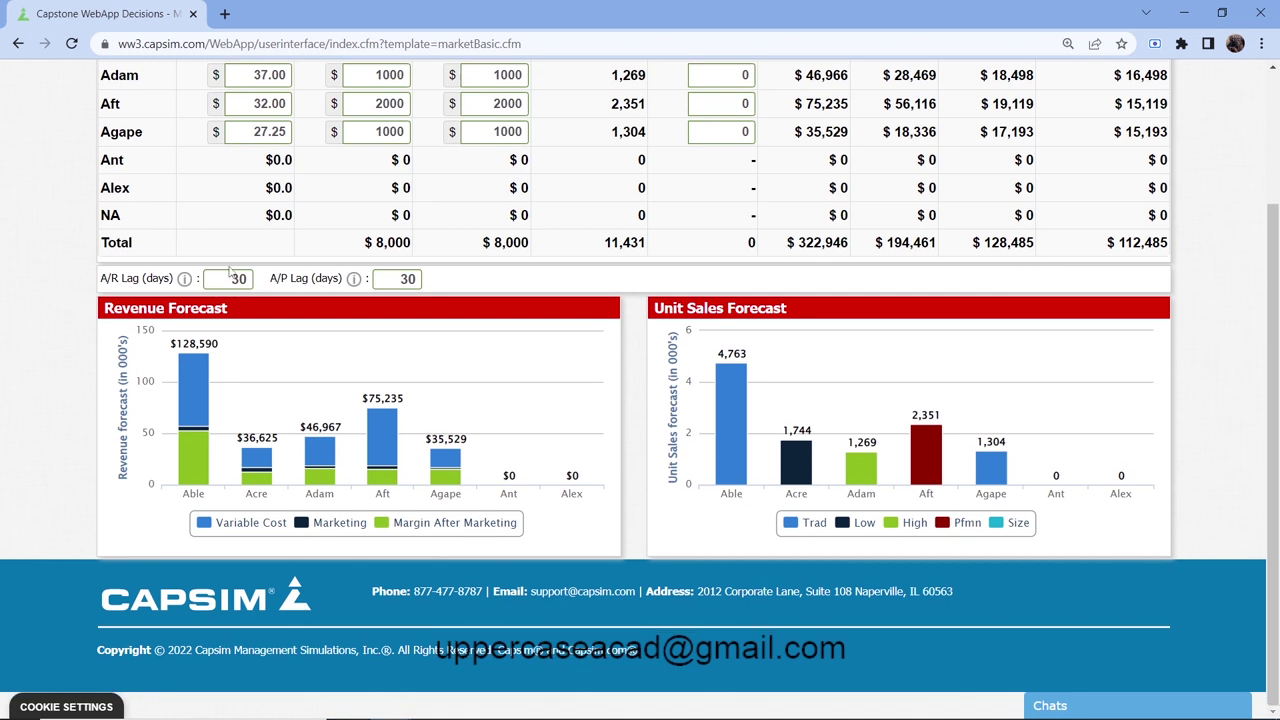